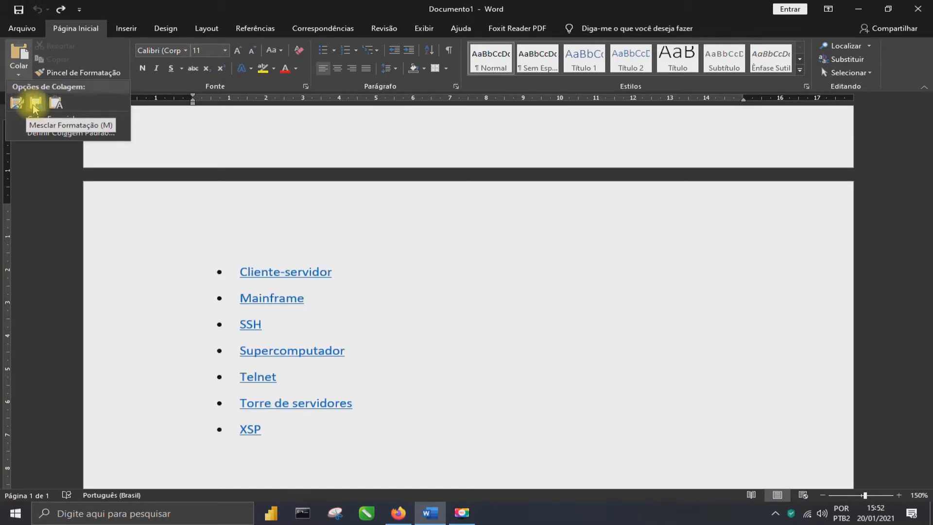
- Try pasting the copied server article with the Mesclar Formatação option, review it back to its beginning, and undo the paste
{"action": "left_click", "coordinate": [34, 104]}
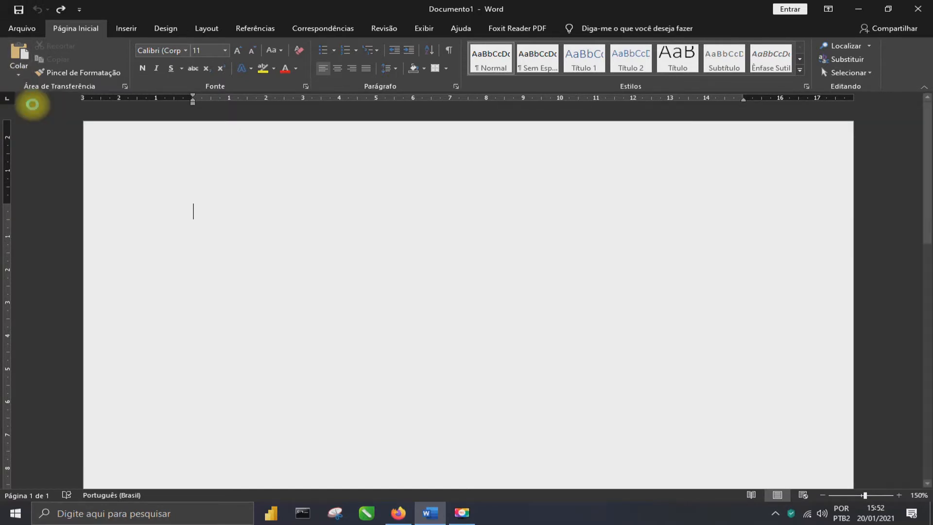
{"action": "scroll", "coordinate": [454, 334], "scroll_direction": "up", "scroll_amount": 3}
{"action": "scroll", "coordinate": [453, 334], "scroll_direction": "up", "scroll_amount": 20}
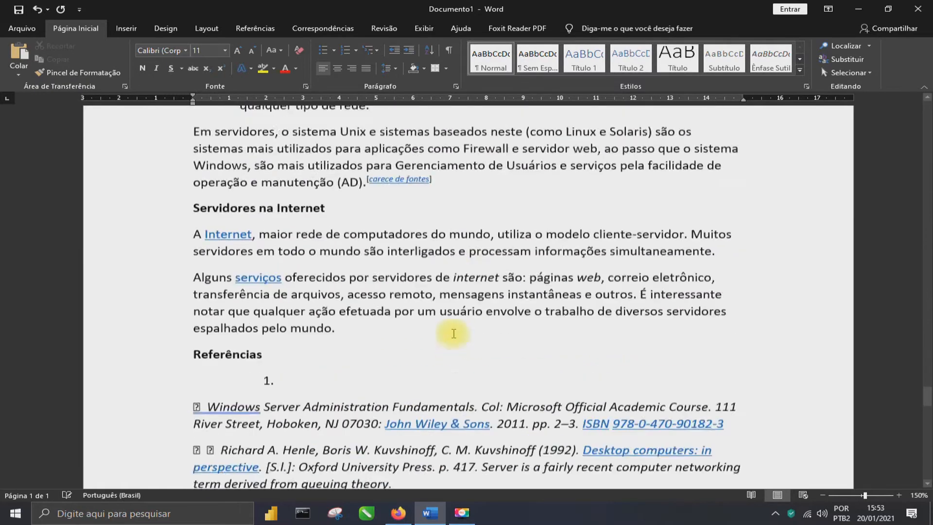
{"action": "scroll", "coordinate": [454, 333], "scroll_direction": "up", "scroll_amount": 20}
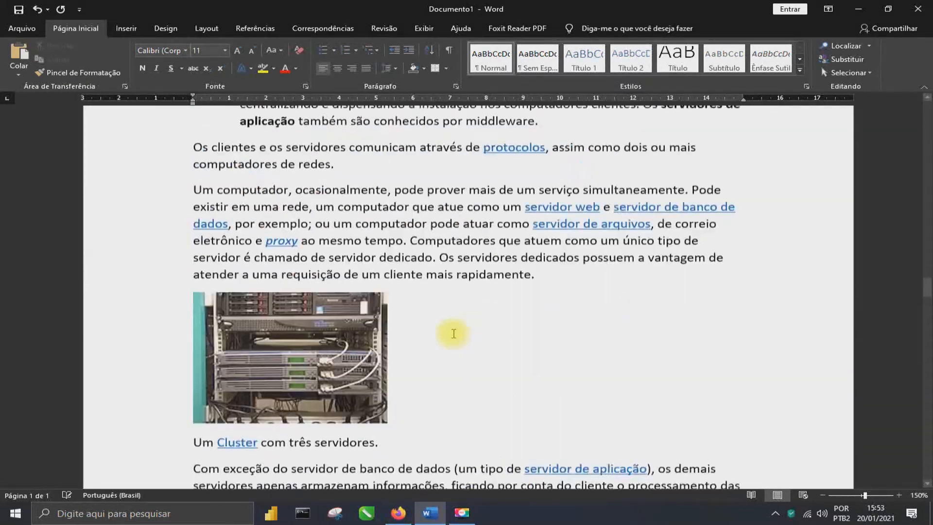
{"action": "scroll", "coordinate": [453, 333], "scroll_direction": "up", "scroll_amount": 20}
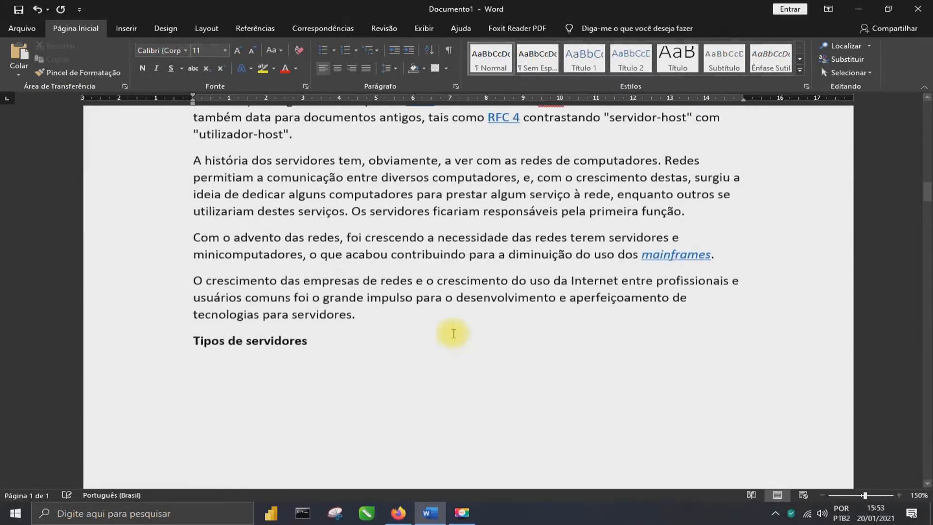
{"action": "scroll", "coordinate": [453, 334], "scroll_direction": "up", "scroll_amount": 6}
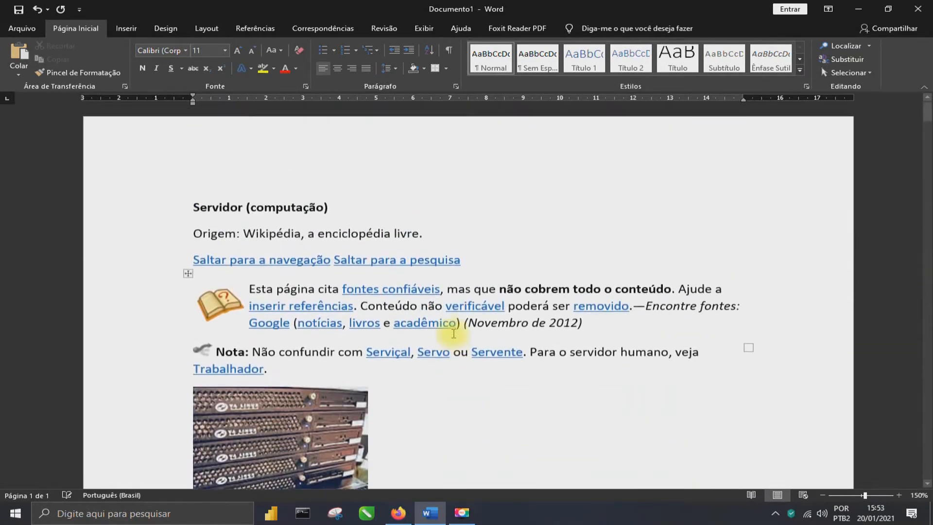
{"action": "key", "text": "ctrl+z"}
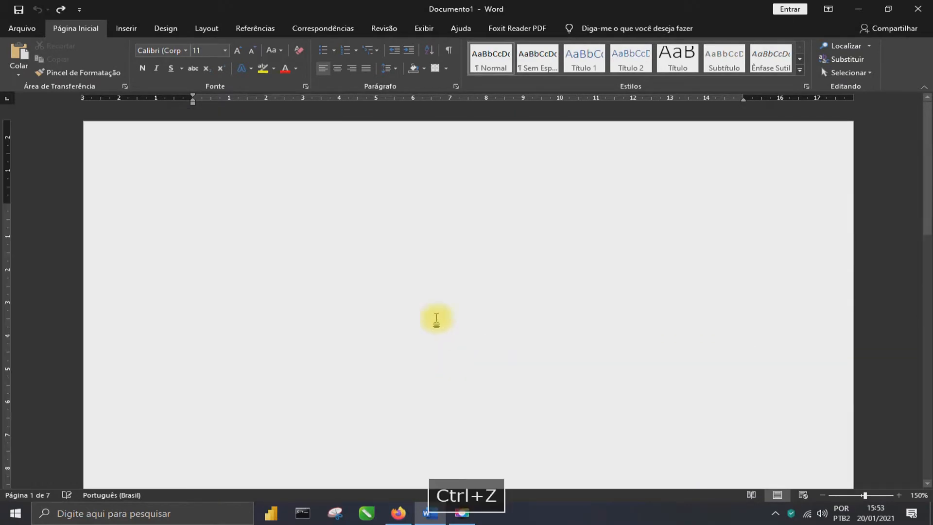
- Try pasting the copied article with the Manter Somente Texto option and undo the paste
{"action": "left_click", "coordinate": [19, 74]}
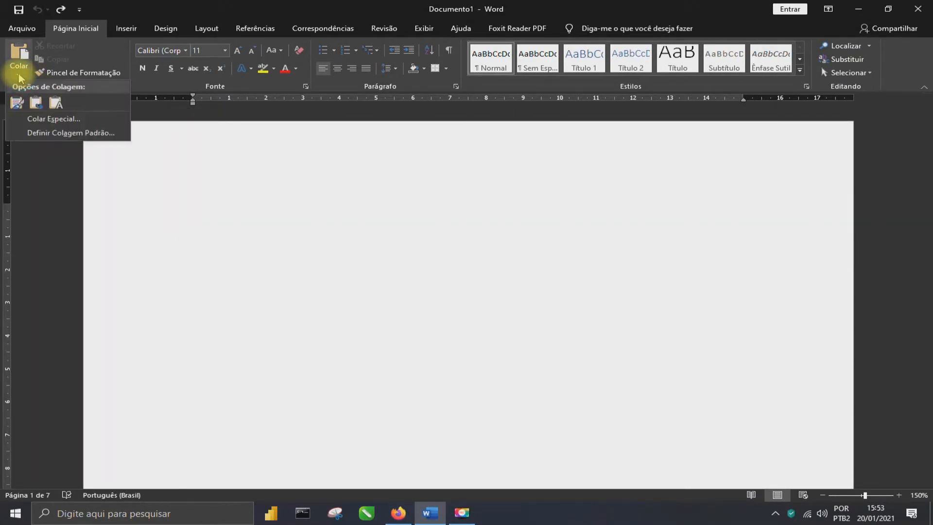
{"action": "left_click", "coordinate": [56, 103]}
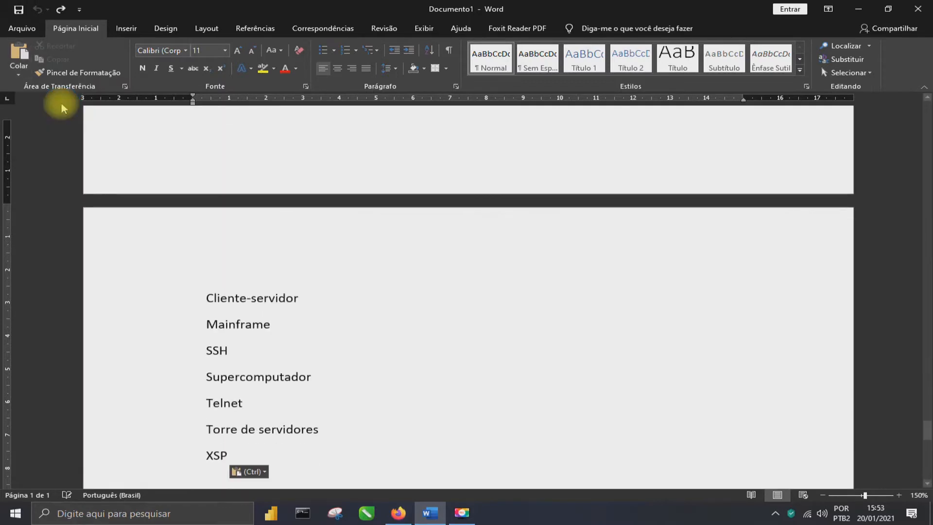
{"action": "left_click_drag", "start_coordinate": [928, 434], "coordinate": [907, 85]}
{"action": "key", "text": "ctrl+z"}
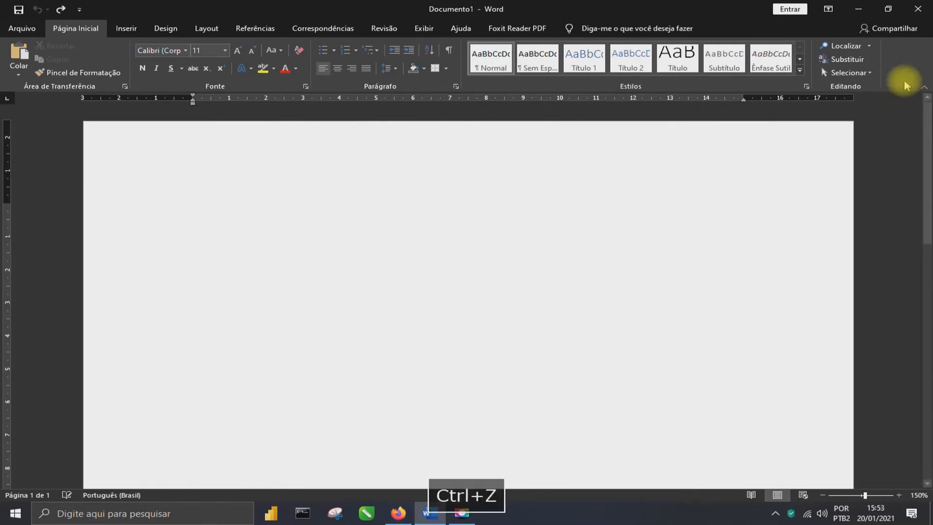
- Try pasting the article as text only through the paste options at the document's first line, and undo it
{"action": "right_click", "coordinate": [231, 201]}
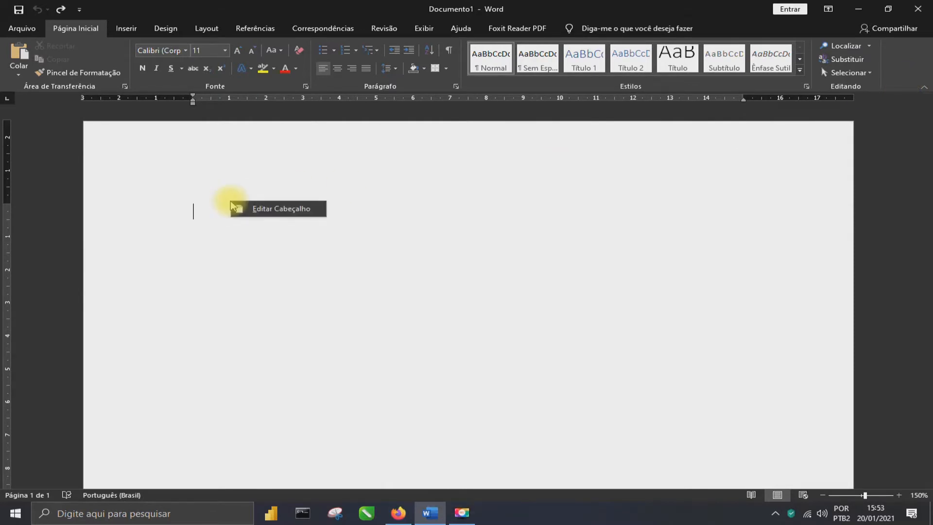
{"action": "left_click", "coordinate": [194, 211]}
{"action": "right_click", "coordinate": [199, 216]}
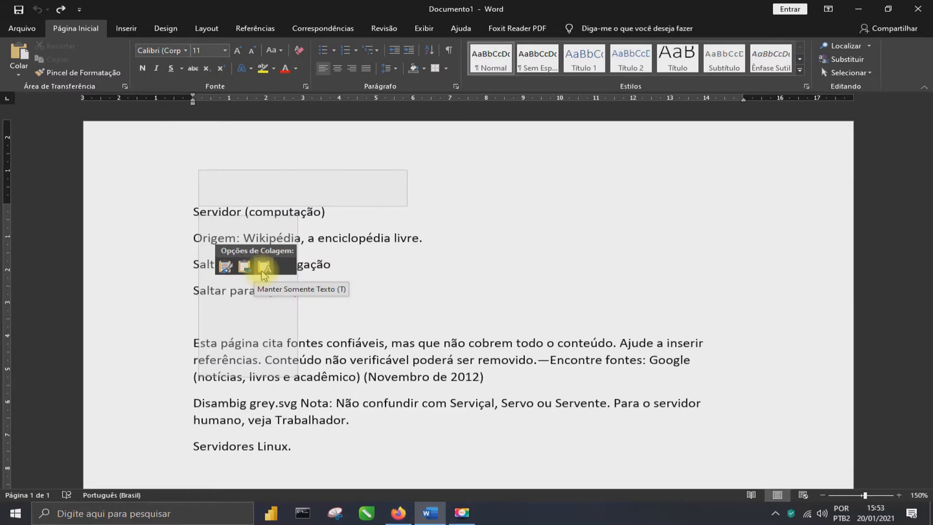
{"action": "left_click", "coordinate": [262, 269]}
{"action": "scroll", "coordinate": [539, 285], "scroll_direction": "up", "scroll_amount": 10}
{"action": "key", "text": "ctrl+z"}
{"action": "key", "text": "ctrl+z"}
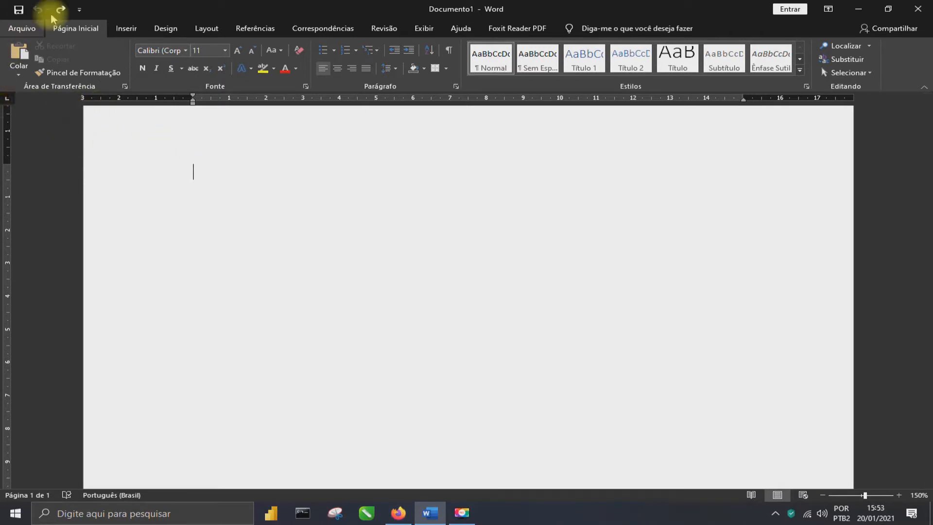
- Try pasting the article through Colar Especial as Texto não formatado, check the pasted text, and undo the paste
{"action": "left_click", "coordinate": [19, 74]}
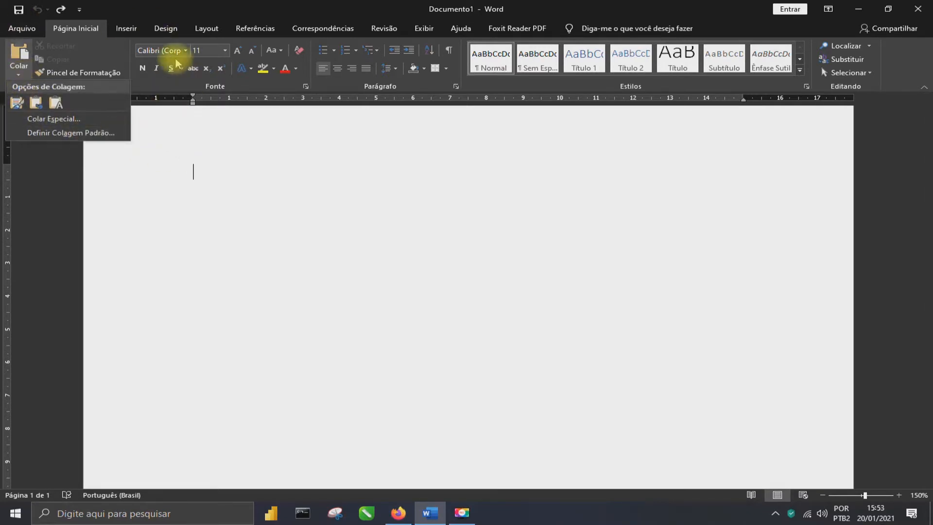
{"action": "left_click", "coordinate": [48, 122]}
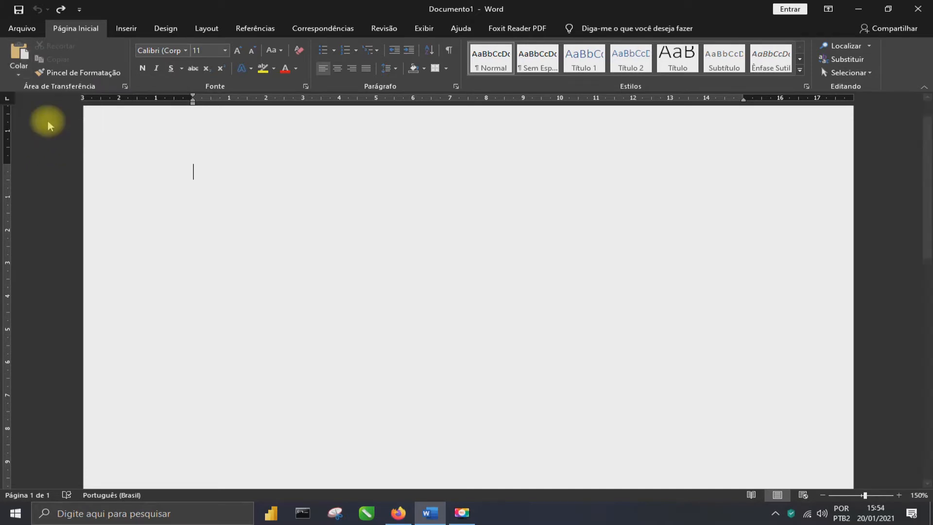
{"action": "left_click_drag", "start_coordinate": [348, 148], "coordinate": [309, 128]}
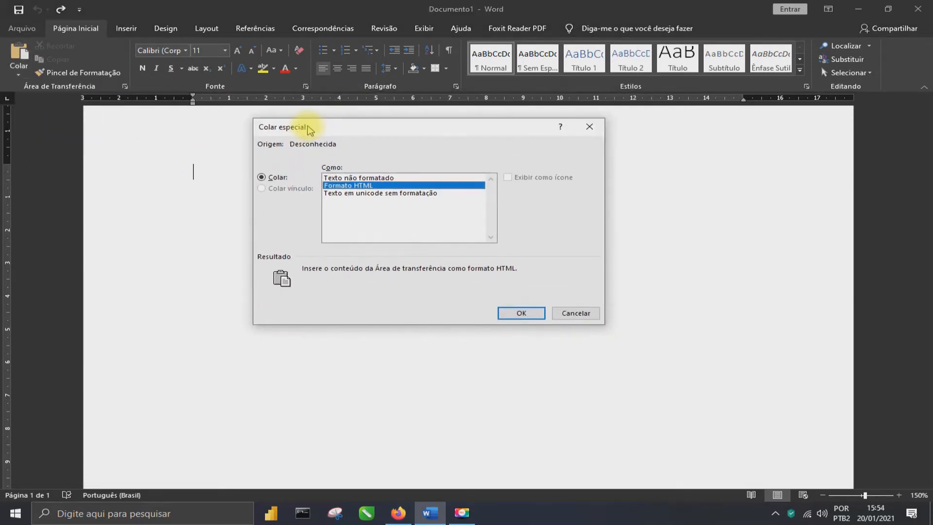
{"action": "left_click", "coordinate": [374, 178]}
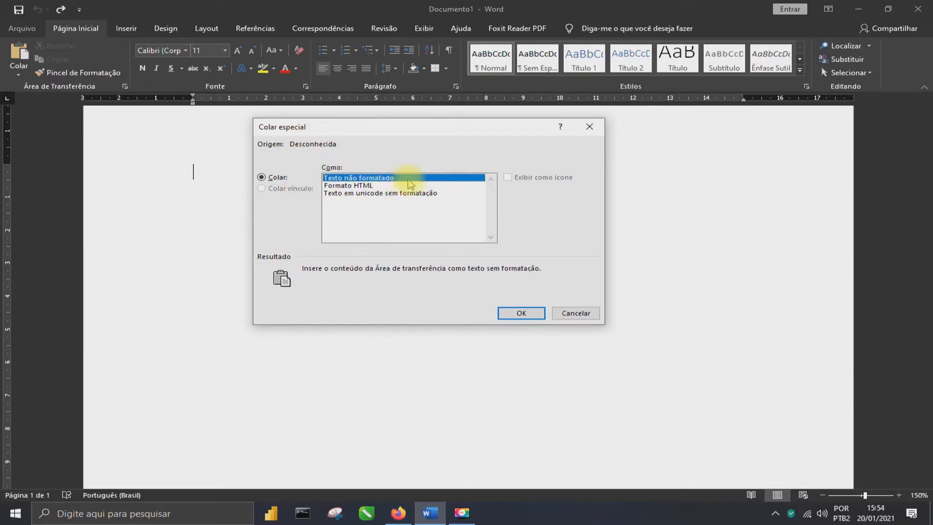
{"action": "left_click", "coordinate": [353, 193]}
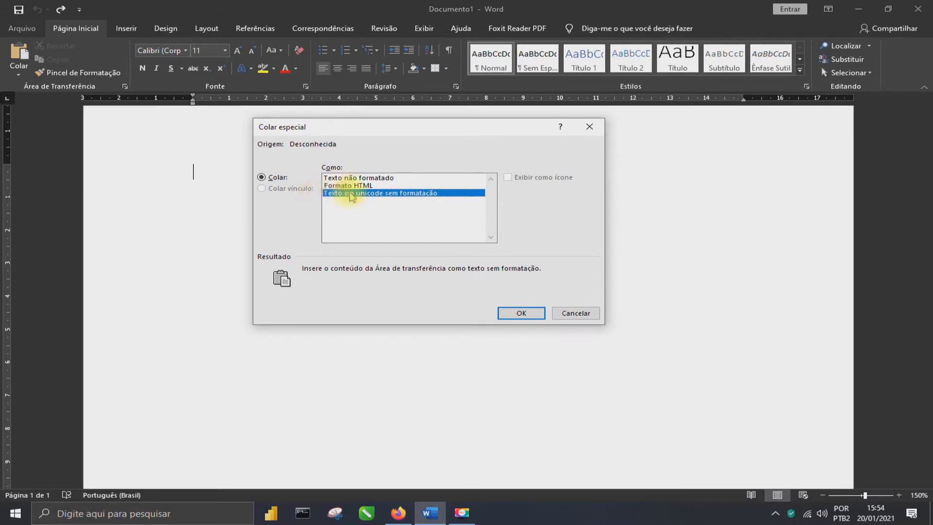
{"action": "left_click", "coordinate": [374, 178]}
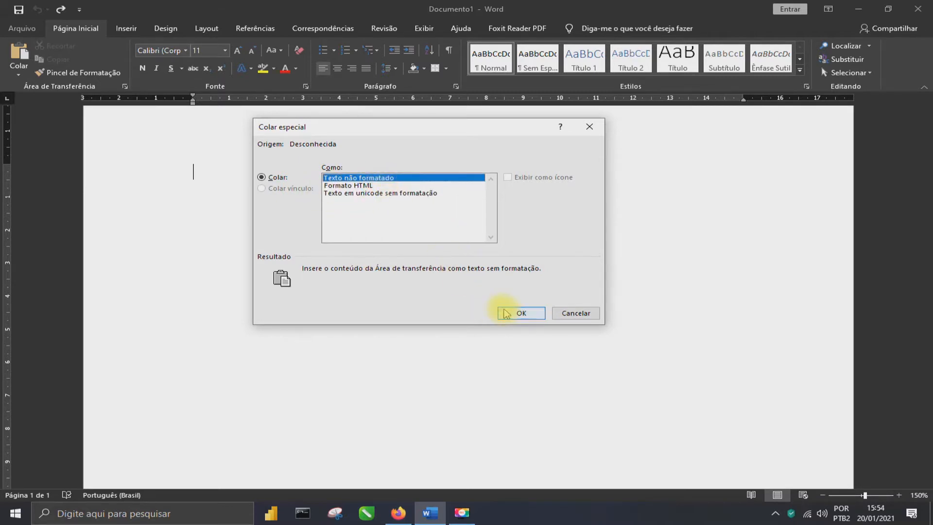
{"action": "left_click", "coordinate": [521, 314]}
{"action": "scroll", "coordinate": [680, 370], "scroll_direction": "up", "scroll_amount": 3}
{"action": "left_click_drag", "start_coordinate": [926, 434], "coordinate": [930, 58]}
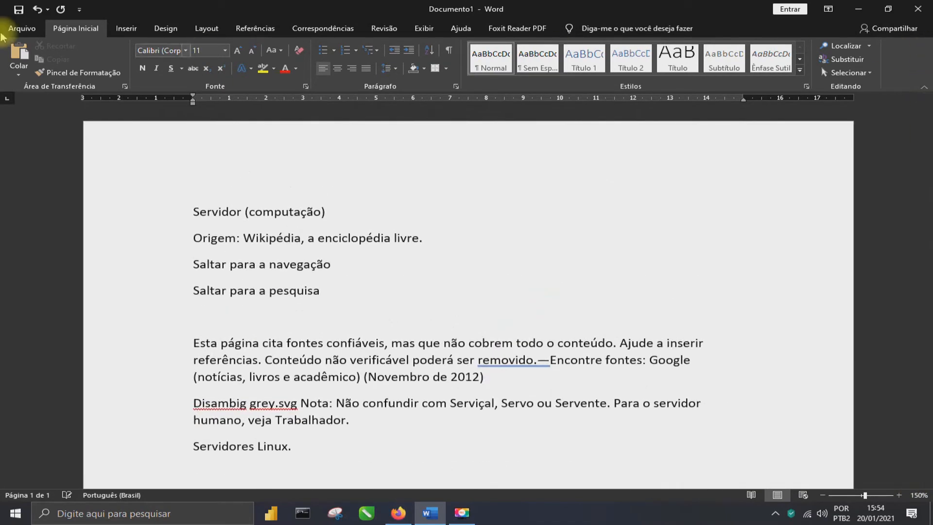
{"action": "left_click", "coordinate": [18, 74]}
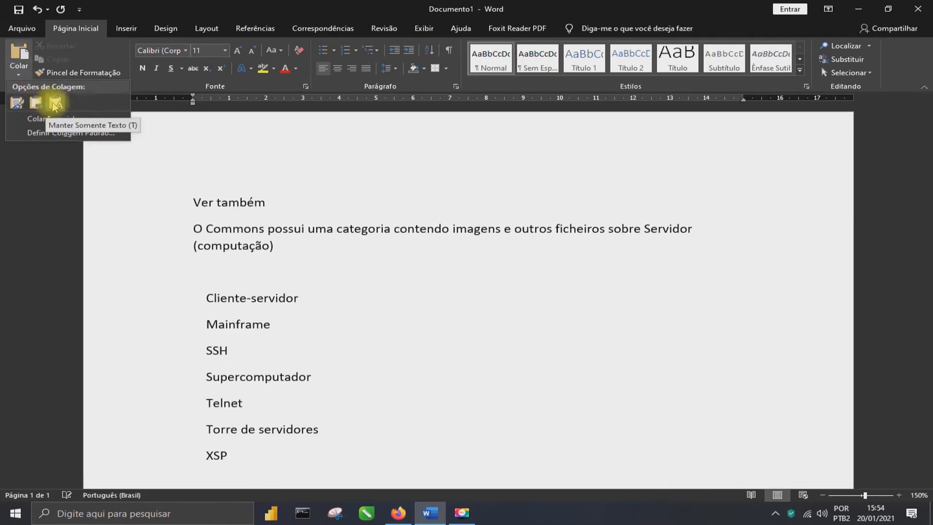
{"action": "left_click", "coordinate": [446, 279]}
{"action": "key", "text": "ctrl+z"}
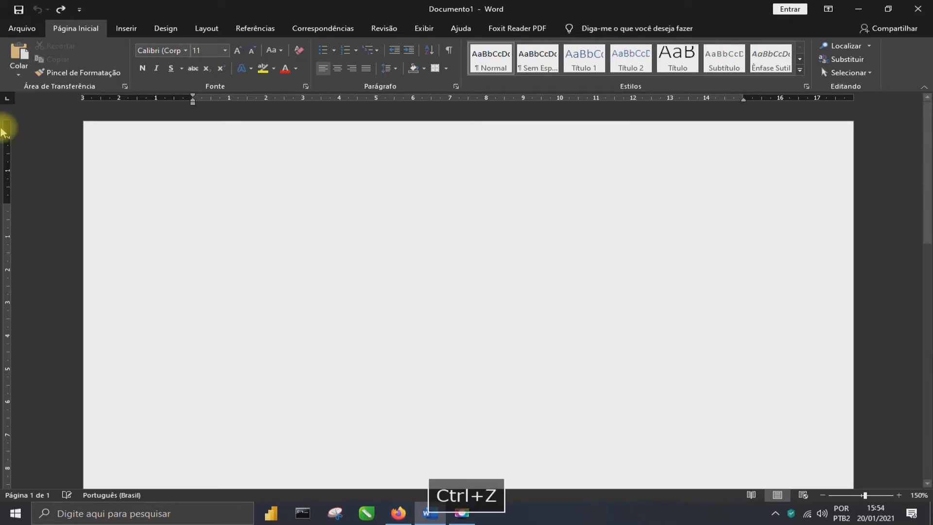
- Try pasting the article through Colar Especial as Texto em unicode sem formatação, look through it, and undo the paste
{"action": "left_click", "coordinate": [19, 73]}
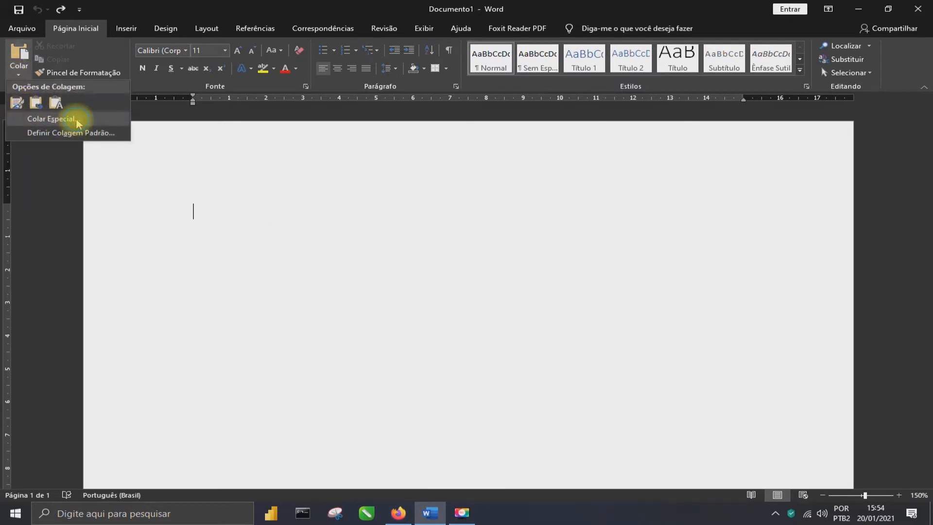
{"action": "left_click", "coordinate": [51, 119]}
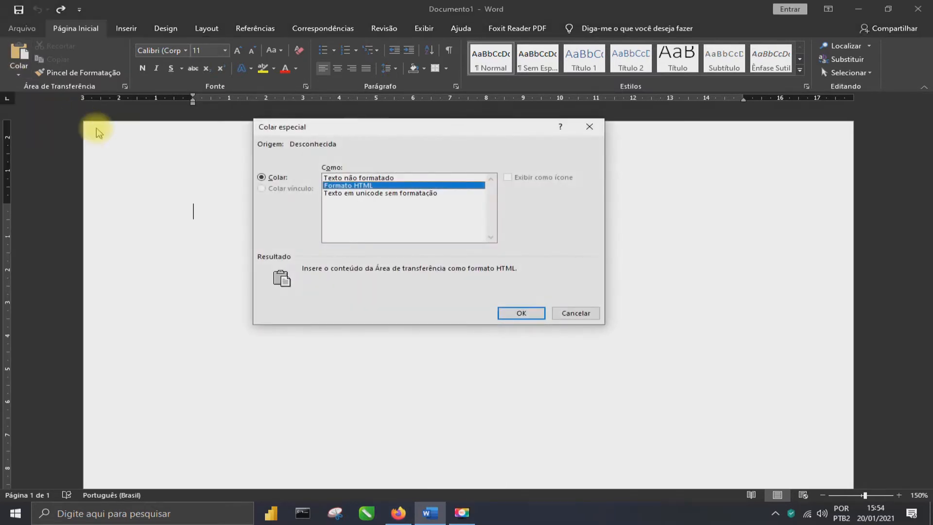
{"action": "left_click", "coordinate": [357, 193]}
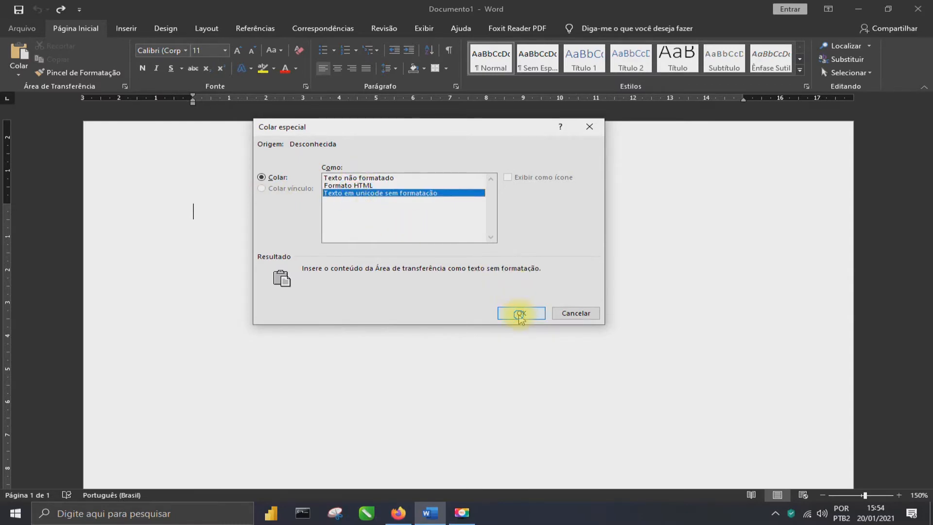
{"action": "left_click", "coordinate": [520, 314]}
{"action": "left_click_drag", "start_coordinate": [929, 426], "coordinate": [928, 73]}
{"action": "scroll", "coordinate": [814, 249], "scroll_direction": "down", "scroll_amount": 3}
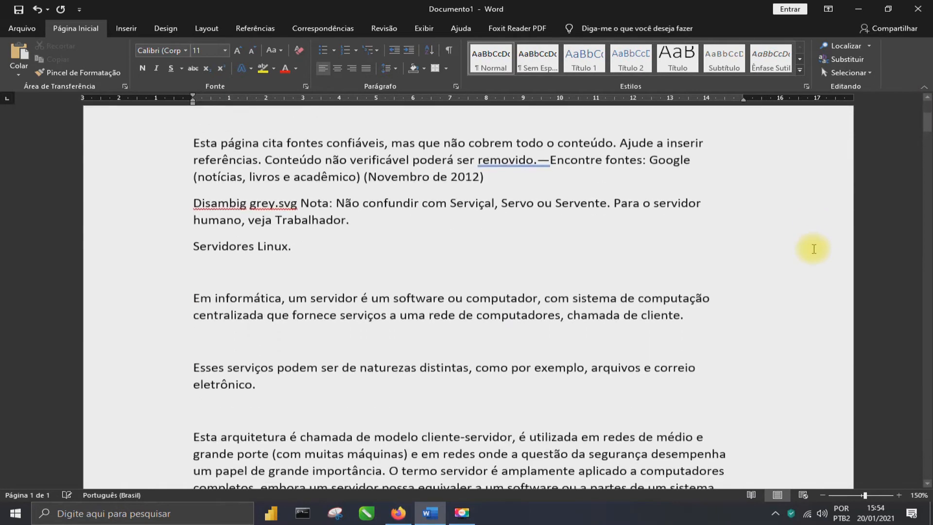
{"action": "scroll", "coordinate": [814, 249], "scroll_direction": "down", "scroll_amount": 4}
{"action": "key", "text": "ctrl+z"}
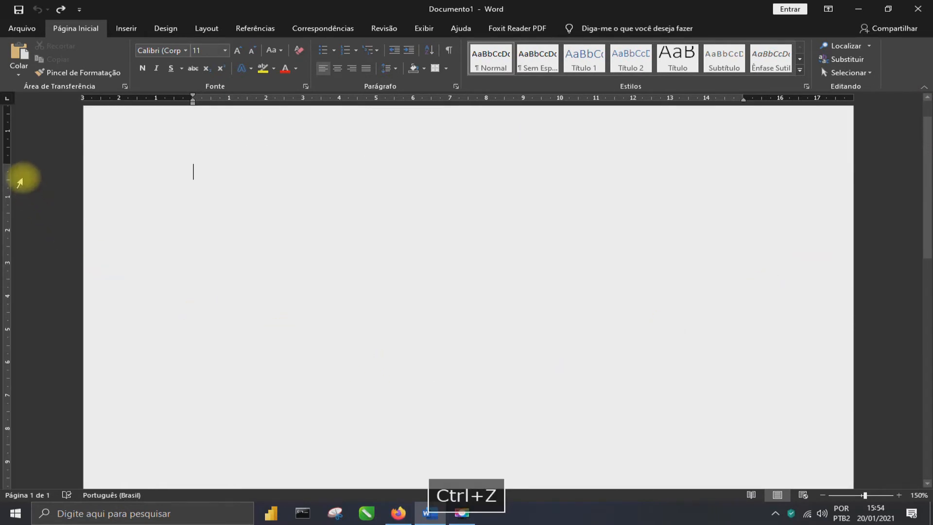
{"action": "scroll", "coordinate": [119, 224], "scroll_direction": "up", "scroll_amount": 1}
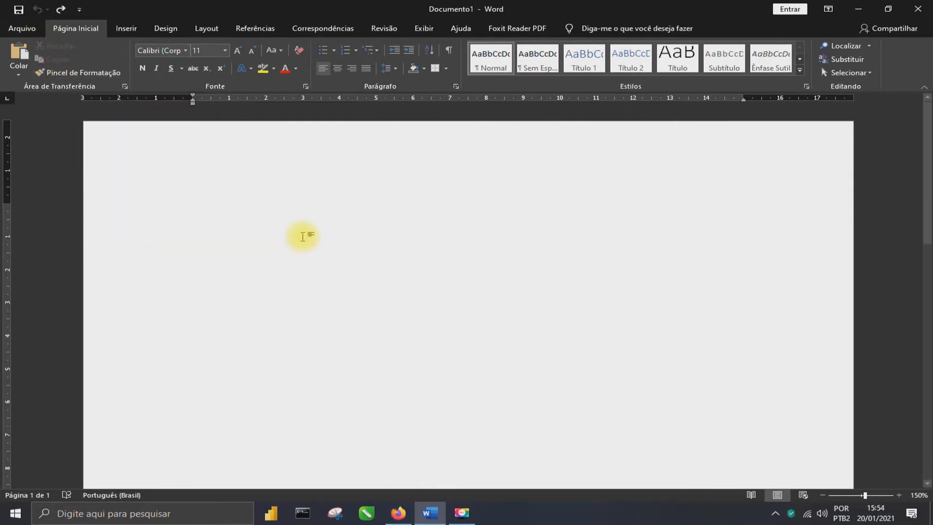
- Generate three paragraphs of sample text in the blank document with =rand(3,3)
{"action": "type", "text": "=rand("}
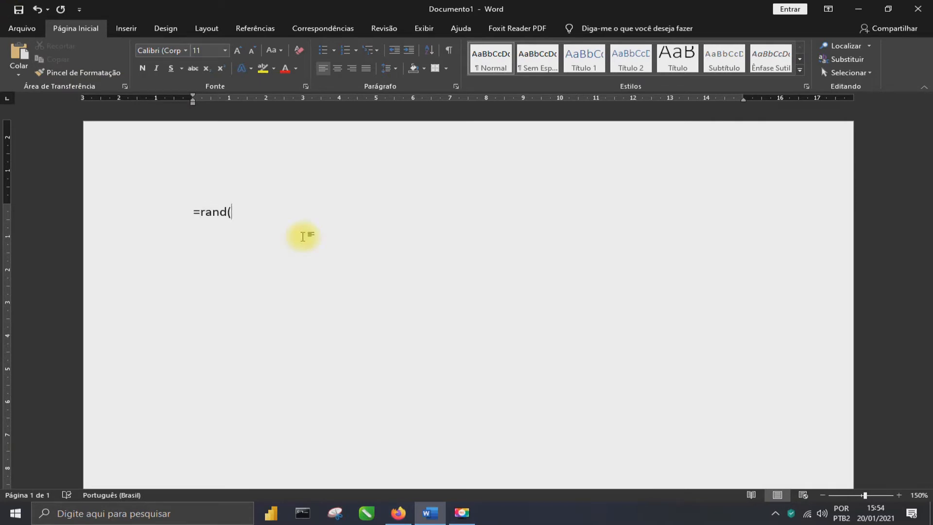
{"action": "type", "text": "3,3)"}
{"action": "key", "text": "Return"}
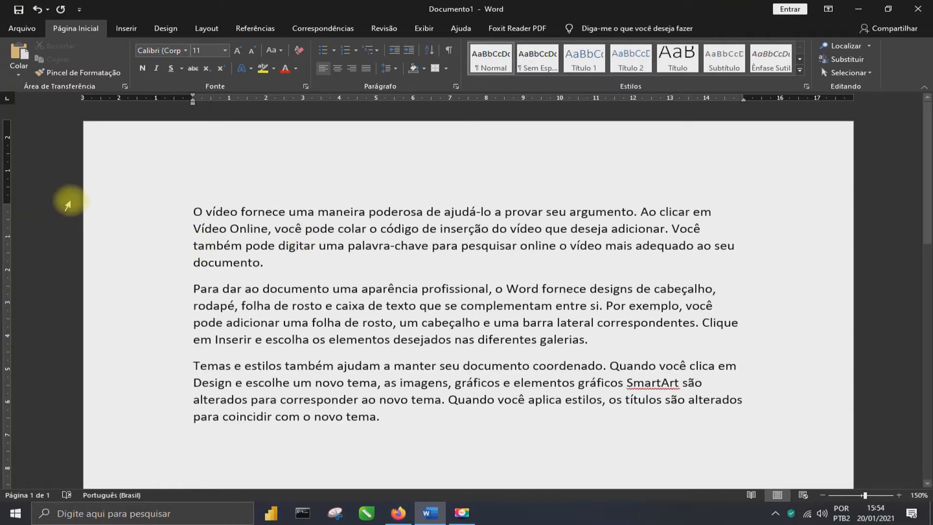
{"action": "left_click", "coordinate": [180, 221]}
{"action": "left_click_drag", "start_coordinate": [180, 221], "coordinate": [200, 273]}
{"action": "left_click", "coordinate": [302, 289]}
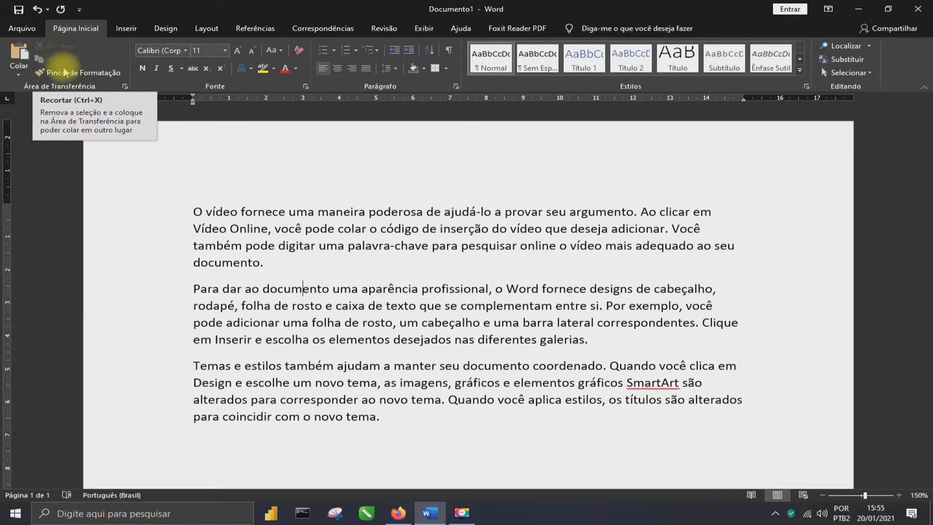
{"action": "left_click_drag", "start_coordinate": [171, 212], "coordinate": [217, 264]}
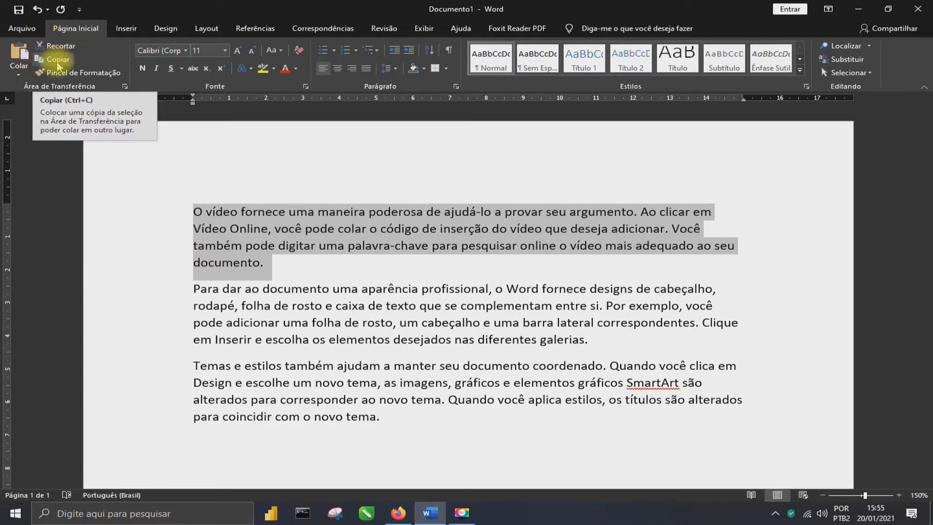
{"action": "left_click", "coordinate": [193, 211]}
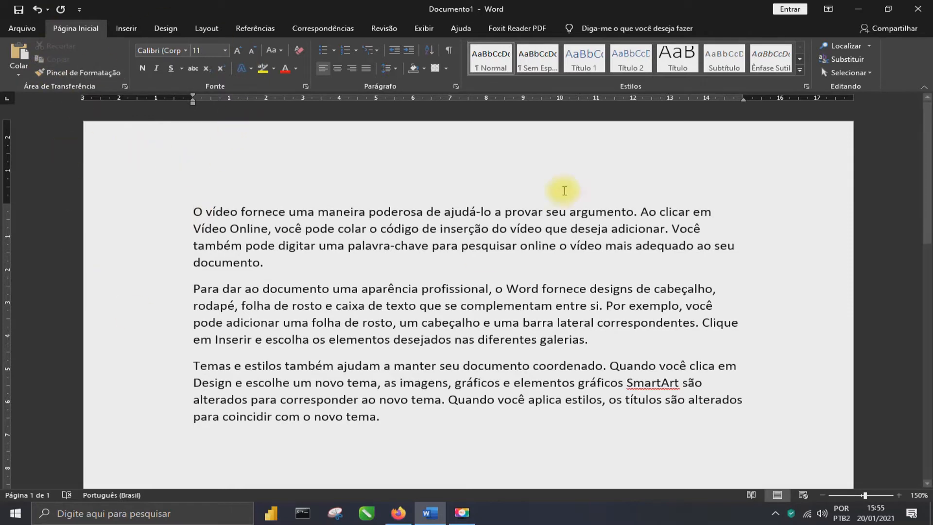
{"action": "scroll", "coordinate": [328, 192], "scroll_direction": "down", "scroll_amount": 3}
{"action": "scroll", "coordinate": [331, 193], "scroll_direction": "up", "scroll_amount": 3}
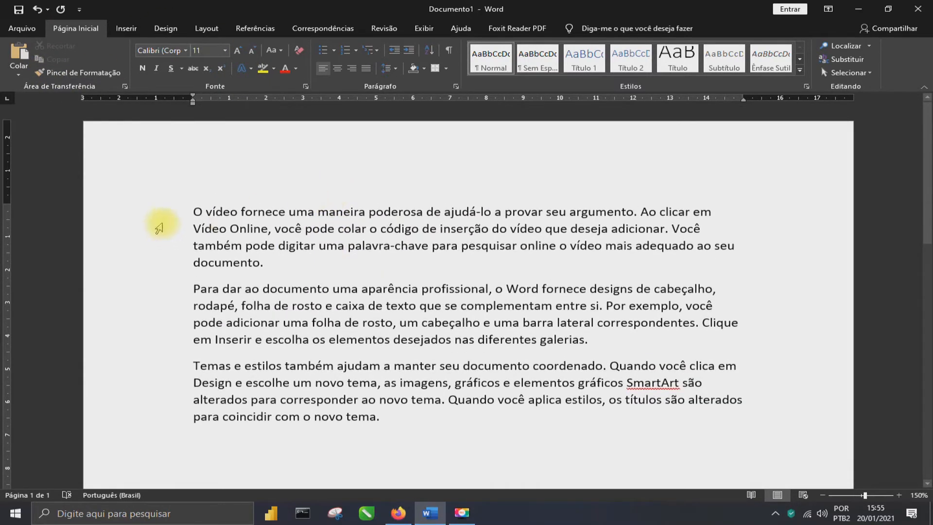
- Apply the plain blue text effect to the first paragraph
{"action": "left_click_drag", "start_coordinate": [165, 208], "coordinate": [176, 265]}
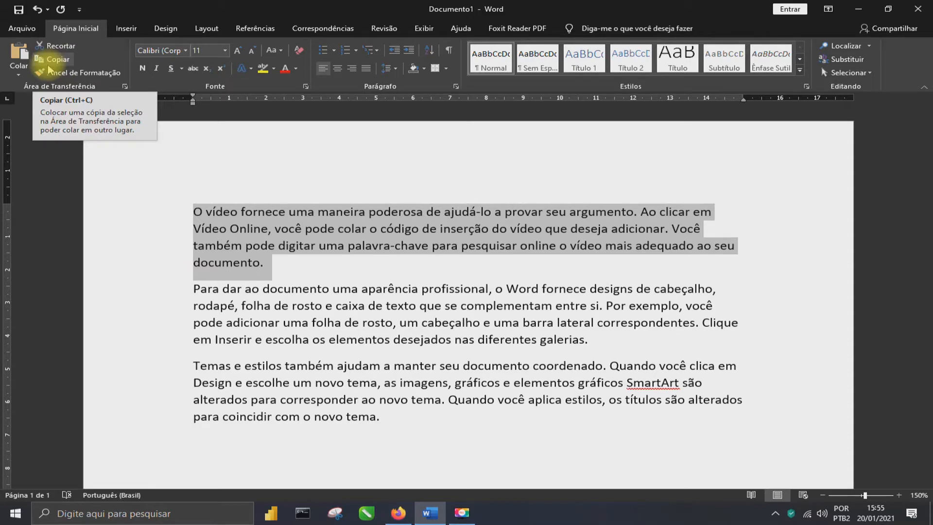
{"action": "left_click", "coordinate": [254, 228]}
{"action": "left_click_drag", "start_coordinate": [166, 209], "coordinate": [179, 265]}
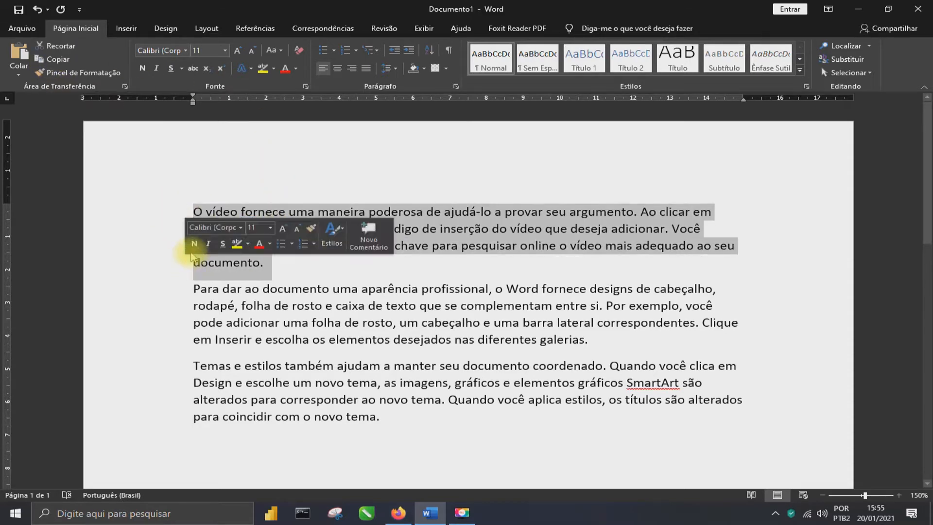
{"action": "left_click", "coordinate": [248, 69]}
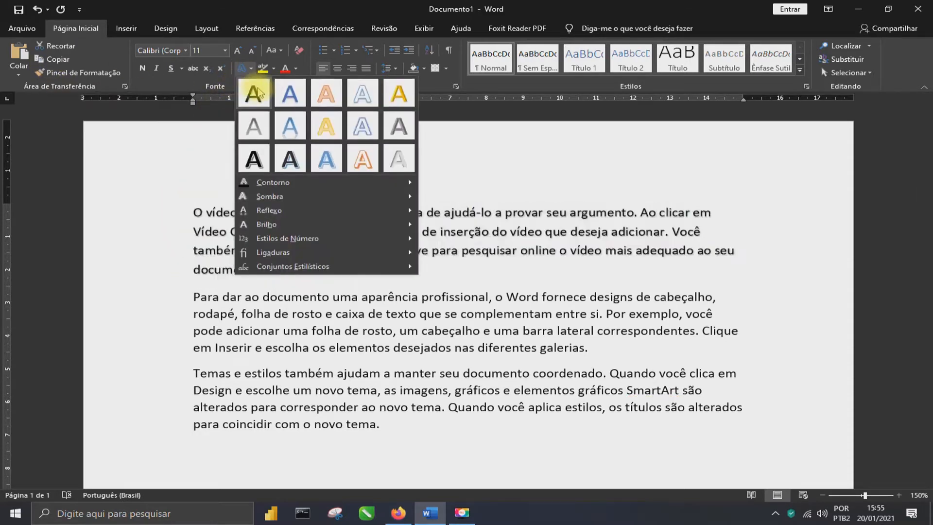
{"action": "left_click", "coordinate": [290, 92]}
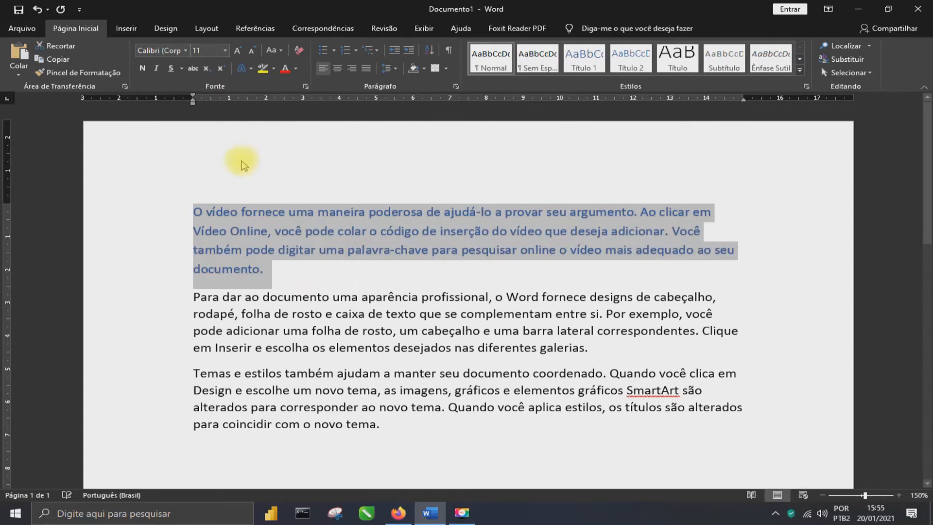
- Make the first paragraph bold and increase its font size to 16
{"action": "left_click", "coordinate": [142, 68]}
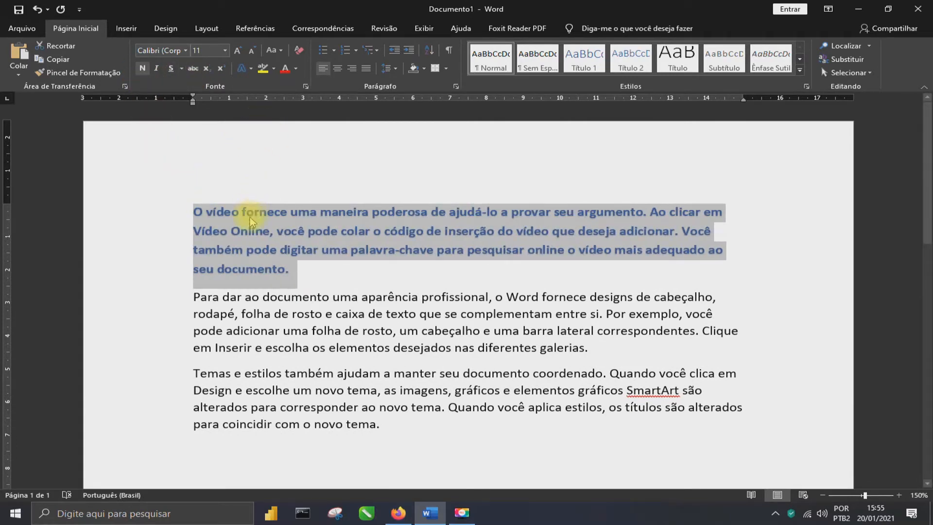
{"action": "left_click", "coordinate": [235, 54]}
{"action": "left_click", "coordinate": [235, 53]}
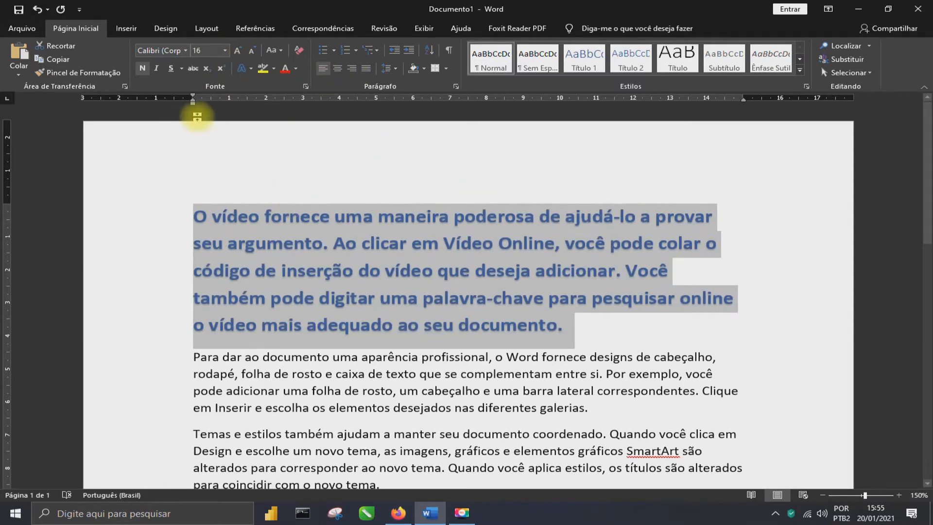
{"action": "left_click", "coordinate": [213, 244]}
{"action": "scroll", "coordinate": [216, 251], "scroll_direction": "down", "scroll_amount": 2}
{"action": "scroll", "coordinate": [214, 248], "scroll_direction": "up", "scroll_amount": 2}
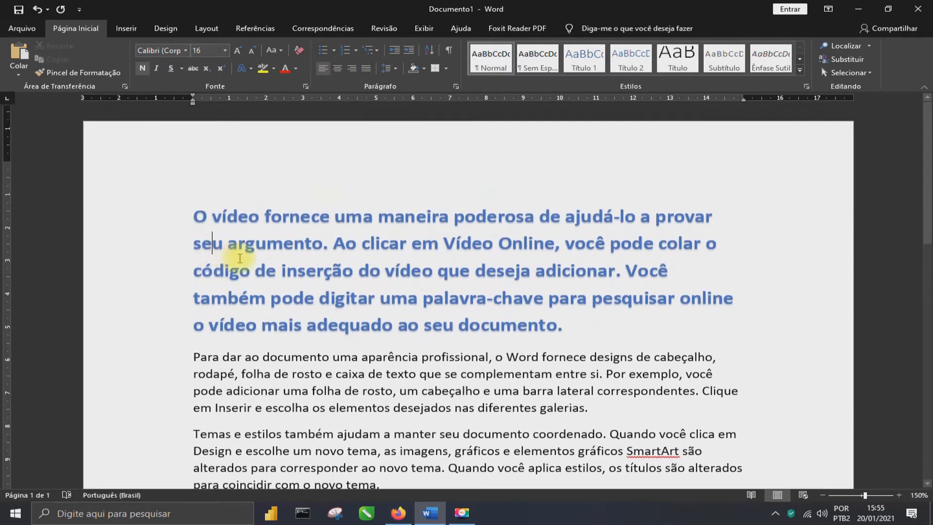
{"action": "scroll", "coordinate": [236, 275], "scroll_direction": "down", "scroll_amount": 2}
{"action": "scroll", "coordinate": [206, 214], "scroll_direction": "up", "scroll_amount": 1}
- Copy the whole formatted first paragraph to the clipboard
{"action": "double_click", "coordinate": [182, 284]}
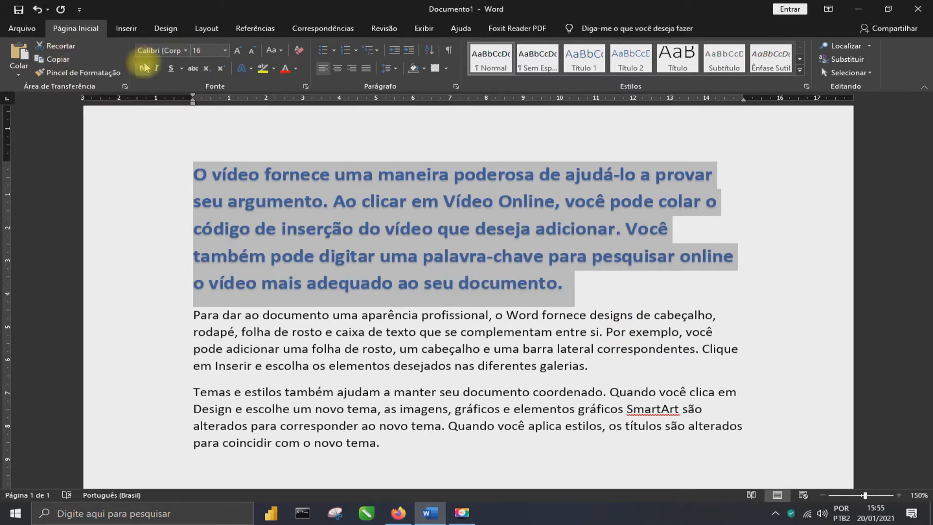
{"action": "left_click", "coordinate": [28, 76]}
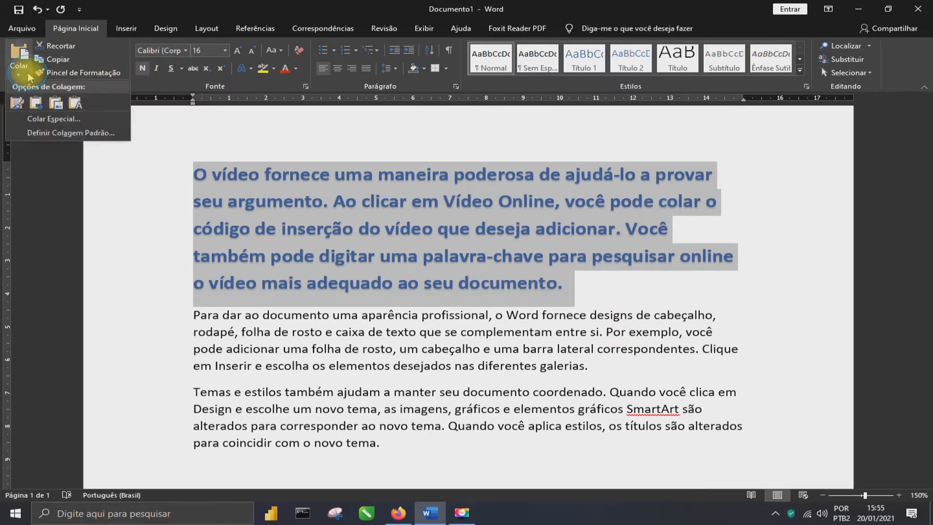
{"action": "left_click", "coordinate": [19, 71]}
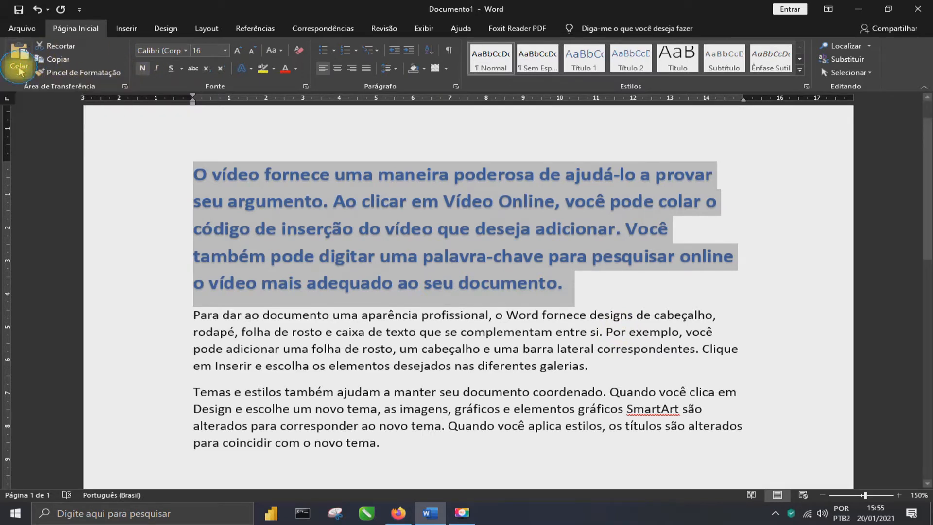
- Paste the copied paragraph as Imagem on a new line after the last paragraph
{"action": "scroll", "coordinate": [468, 286], "scroll_direction": "down", "scroll_amount": 3}
{"action": "left_click", "coordinate": [429, 322]}
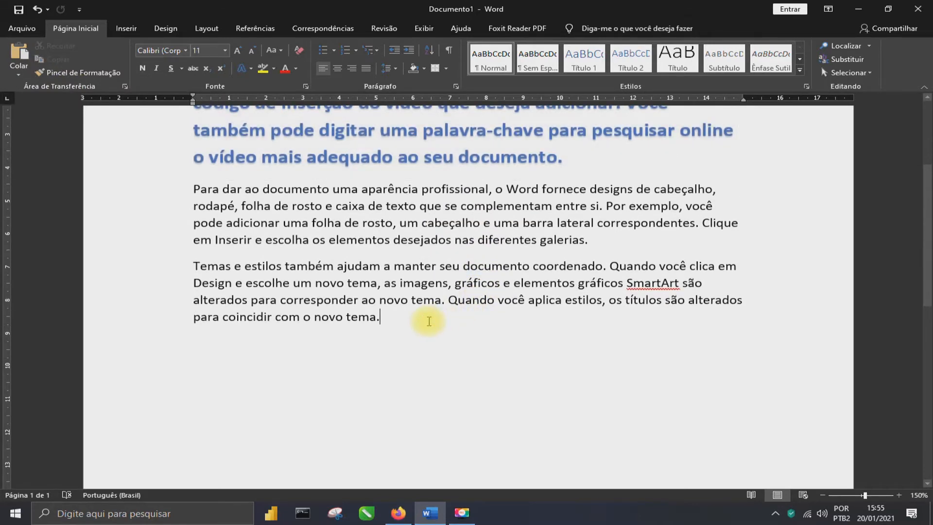
{"action": "key", "text": "Return"}
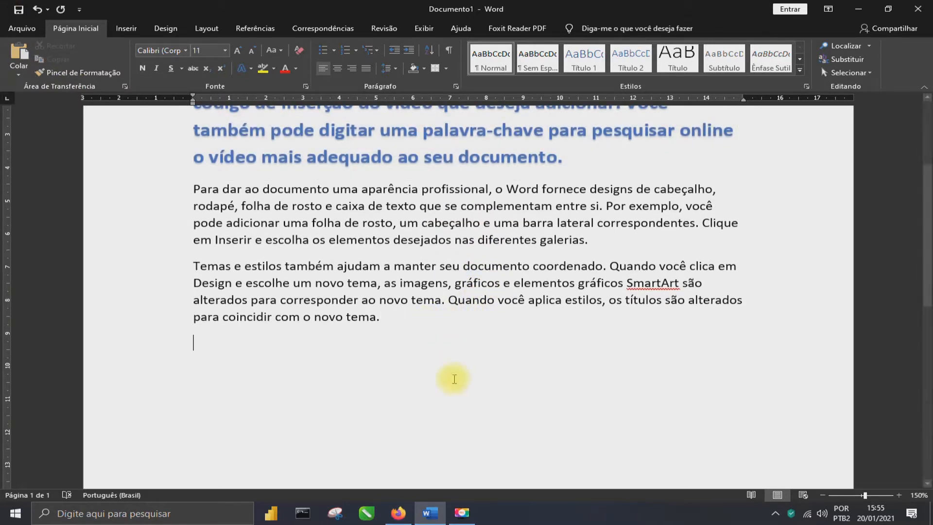
{"action": "left_click", "coordinate": [19, 71]}
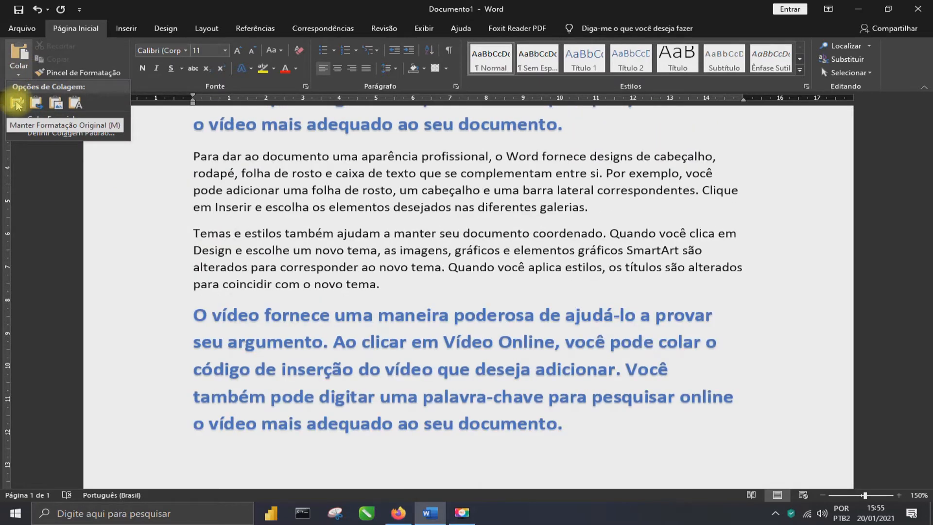
{"action": "left_click", "coordinate": [54, 105]}
- Change the pasted image's text wrapping to try moving it over the page, and delete the image
{"action": "left_click_drag", "start_coordinate": [336, 407], "coordinate": [419, 333]}
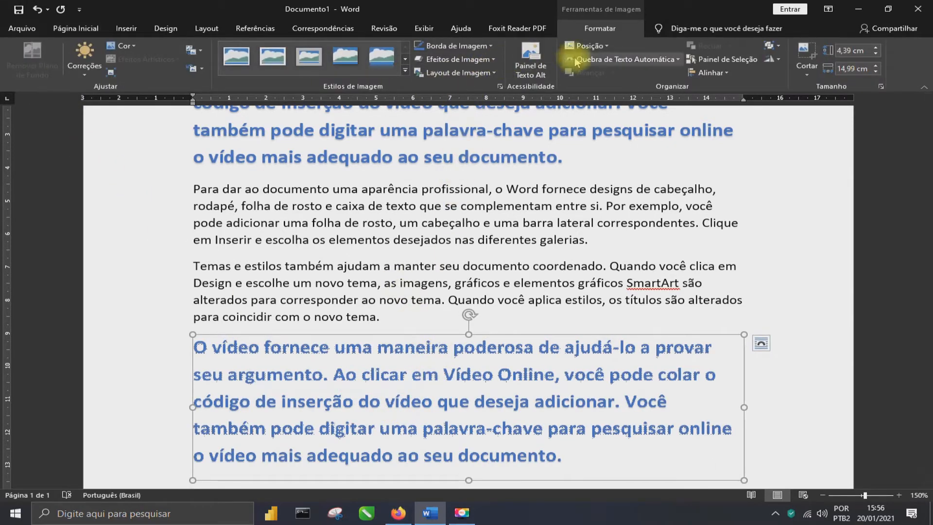
{"action": "left_click", "coordinate": [575, 59]}
{"action": "left_click", "coordinate": [574, 119]}
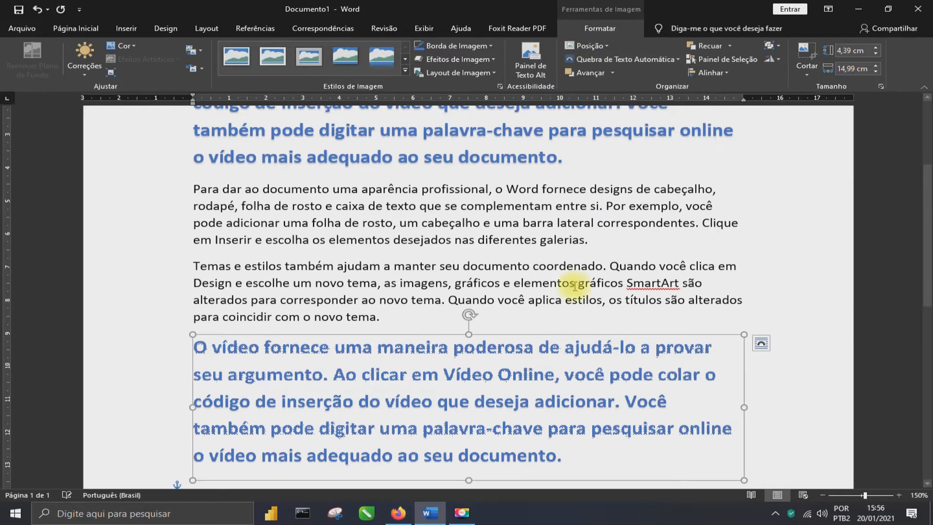
{"action": "left_click_drag", "start_coordinate": [465, 410], "coordinate": [505, 334]}
{"action": "left_click_drag", "start_coordinate": [785, 309], "coordinate": [843, 309]}
{"action": "left_click_drag", "start_coordinate": [397, 310], "coordinate": [549, 272]}
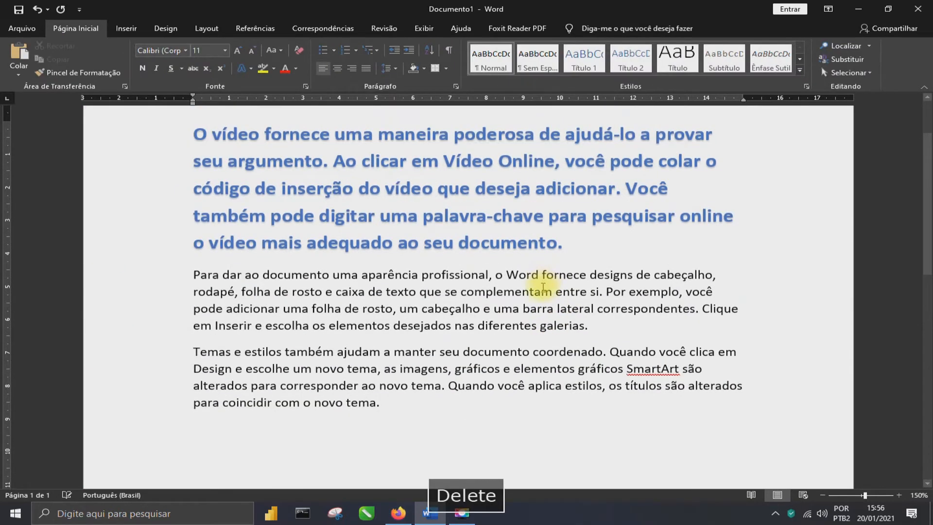
- Add a new line at the end of the text and paste the copied paragraph there as Imagem
{"action": "key", "text": "Return"}
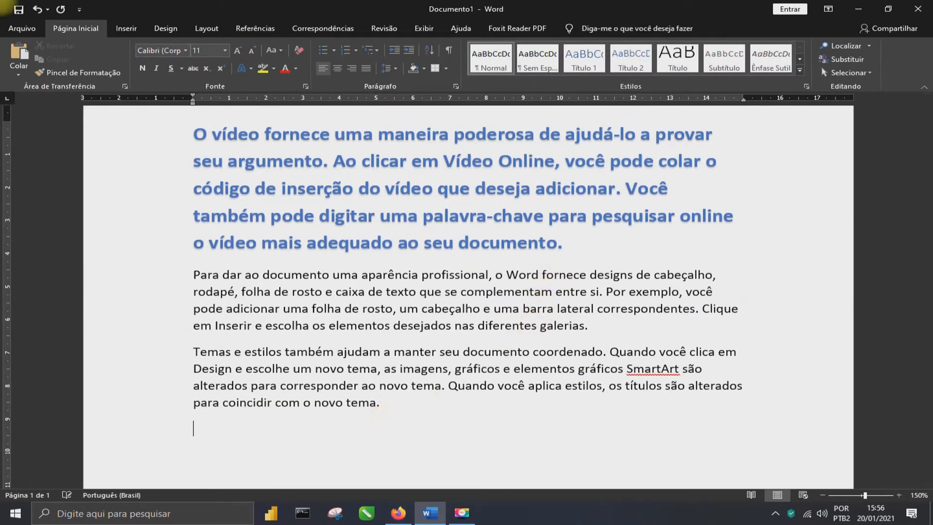
{"action": "left_click", "coordinate": [18, 74]}
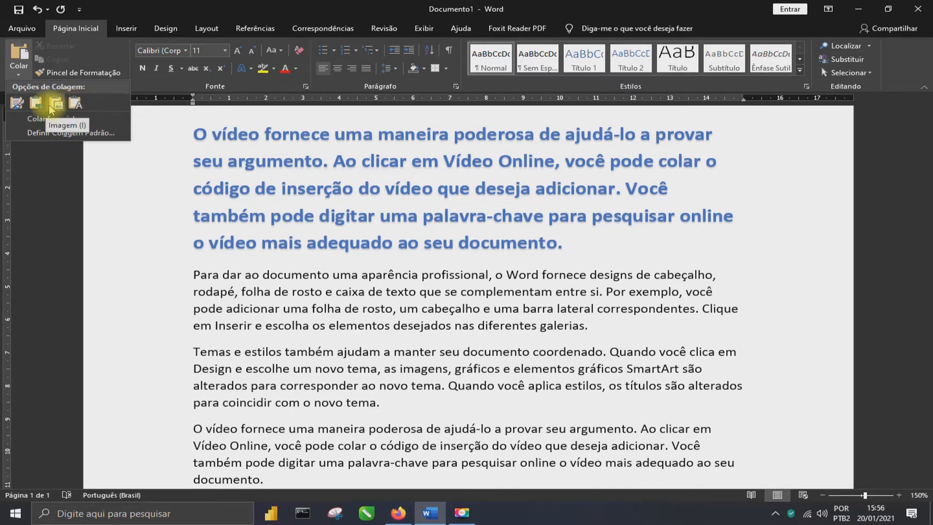
{"action": "scroll", "coordinate": [304, 322], "scroll_direction": "down", "scroll_amount": 3}
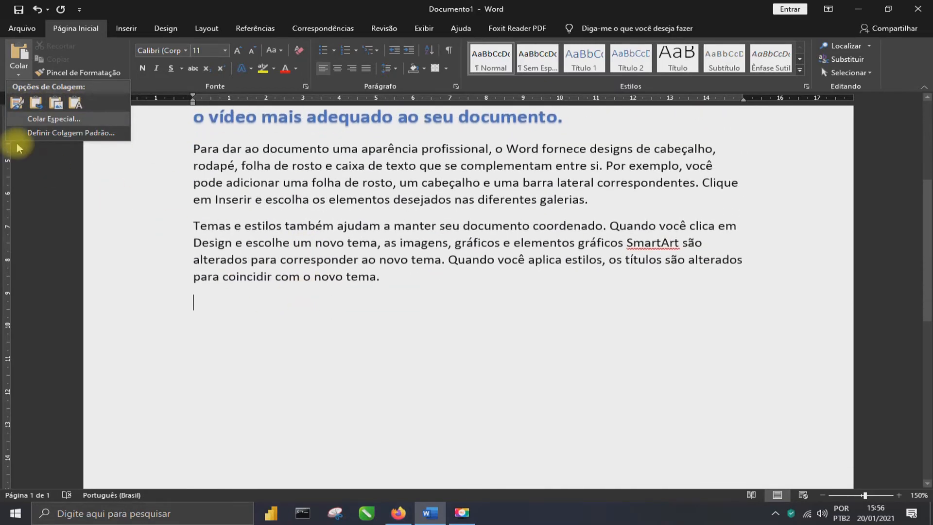
{"action": "left_click", "coordinate": [55, 102]}
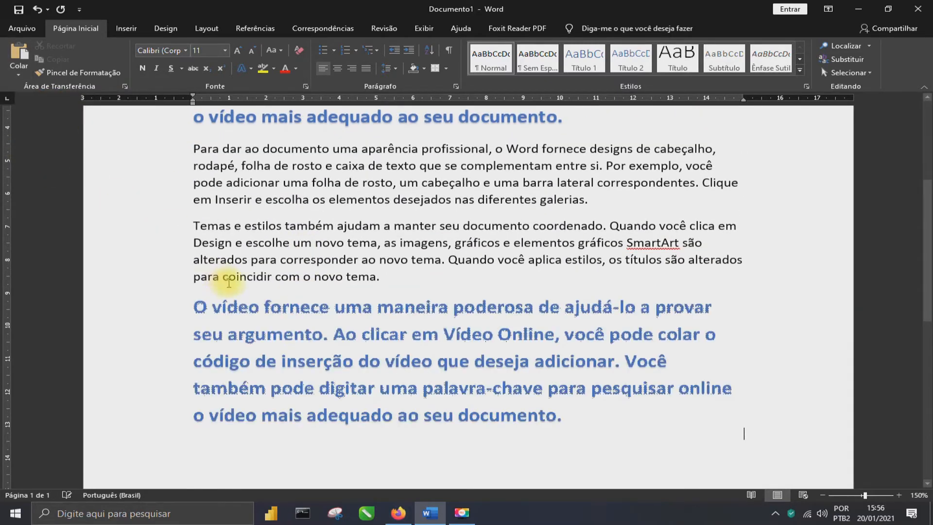
- Change the image's text wrapping and shrink it to about 2.89 cm high, placing it just below the last paragraph
{"action": "left_click", "coordinate": [304, 340]}
{"action": "double_click", "coordinate": [481, 343]}
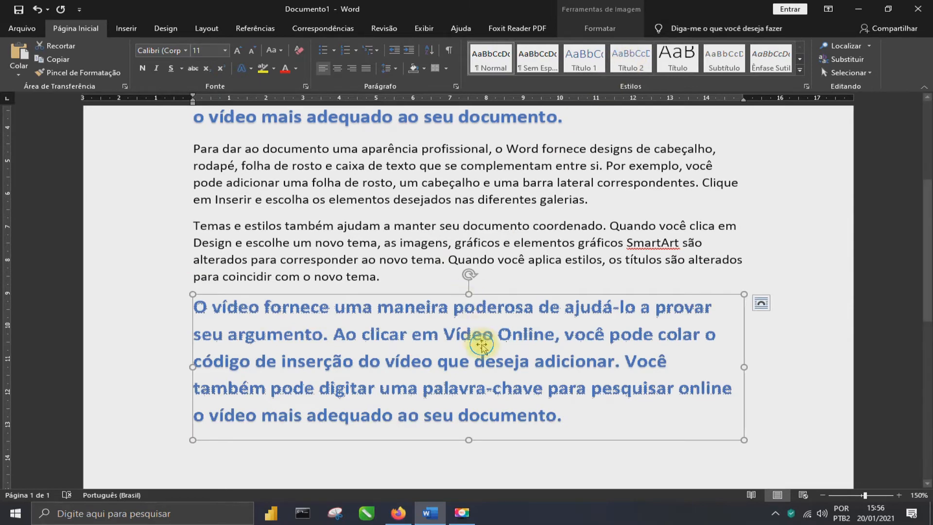
{"action": "left_click", "coordinate": [594, 60]}
{"action": "left_click", "coordinate": [594, 90]}
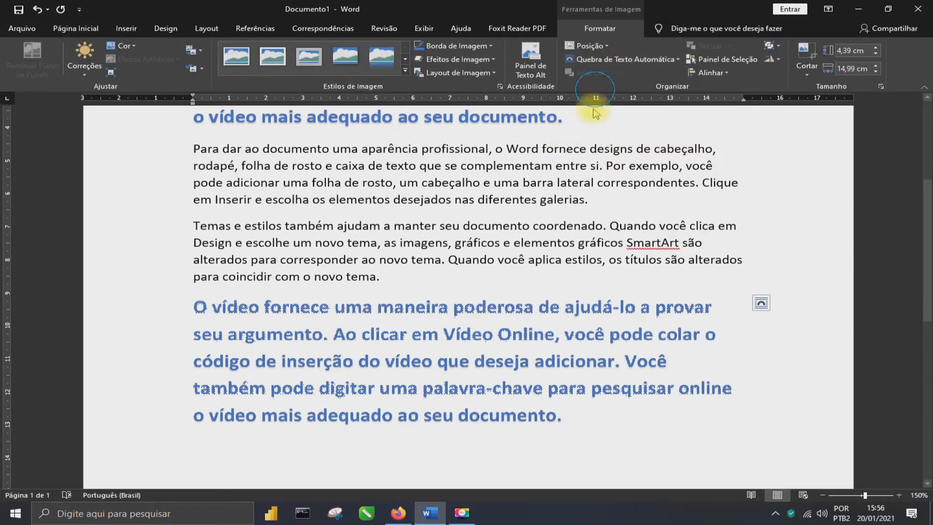
{"action": "left_click_drag", "start_coordinate": [465, 293], "coordinate": [458, 344]}
{"action": "left_click_drag", "start_coordinate": [425, 400], "coordinate": [422, 352]}
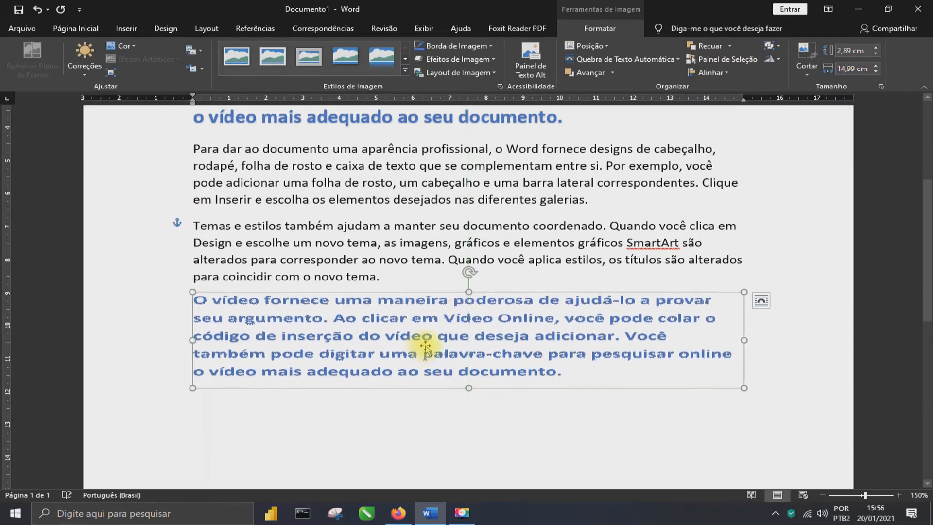
- Make the second paragraph, starting "Para dar ao documento", bold
{"action": "scroll", "coordinate": [423, 348], "scroll_direction": "up", "scroll_amount": 3}
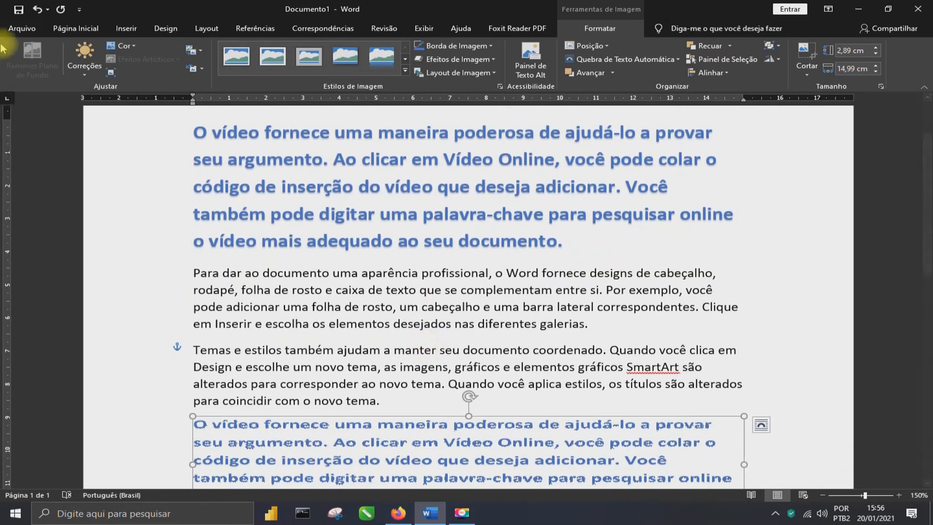
{"action": "left_click", "coordinate": [22, 30]}
{"action": "left_click", "coordinate": [42, 36]}
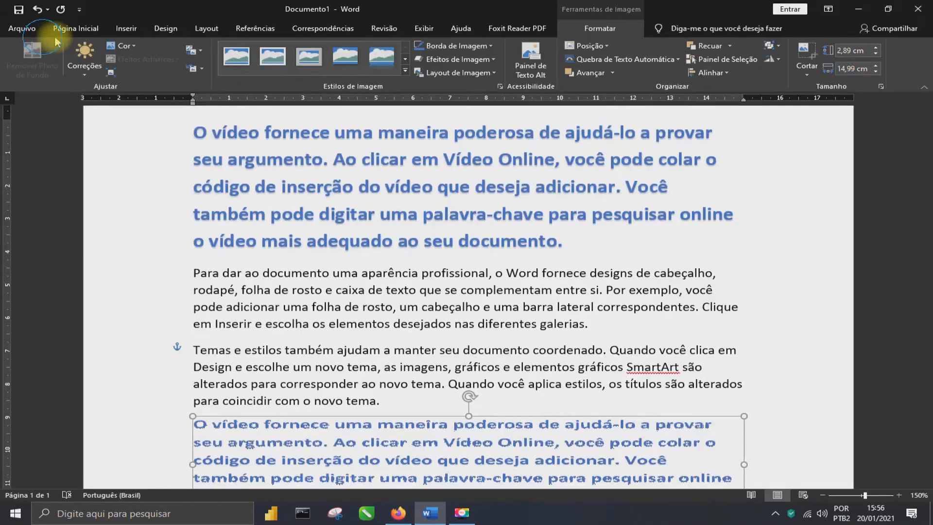
{"action": "left_click", "coordinate": [100, 32]}
{"action": "left_click_drag", "start_coordinate": [180, 275], "coordinate": [186, 330]}
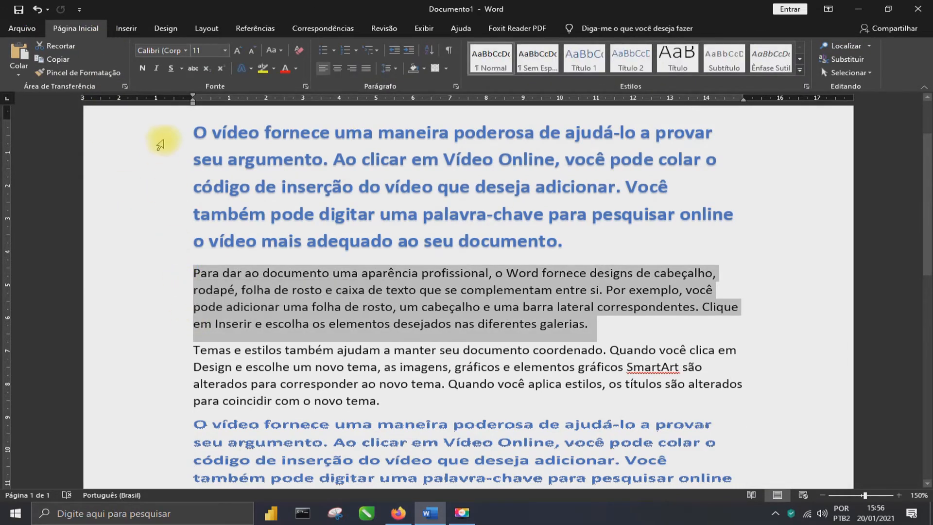
{"action": "left_click", "coordinate": [143, 69]}
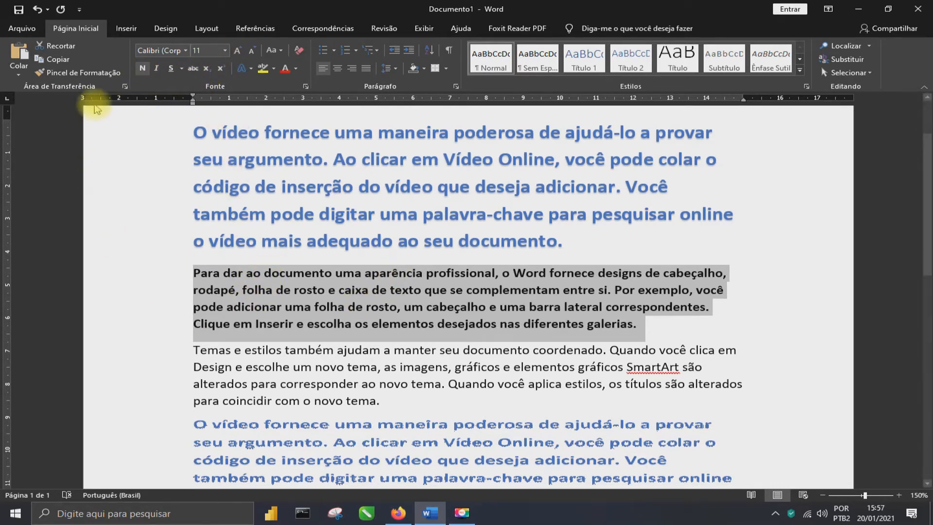
- Cut the bold paragraph, paste it below the image with Manter Formatação Original, and check its new place
{"action": "left_click", "coordinate": [71, 49]}
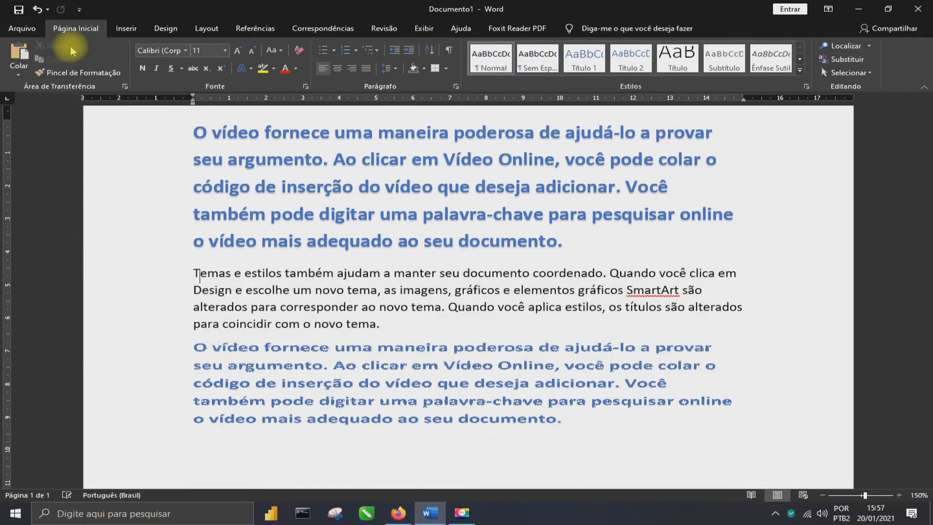
{"action": "scroll", "coordinate": [433, 246], "scroll_direction": "down", "scroll_amount": 3}
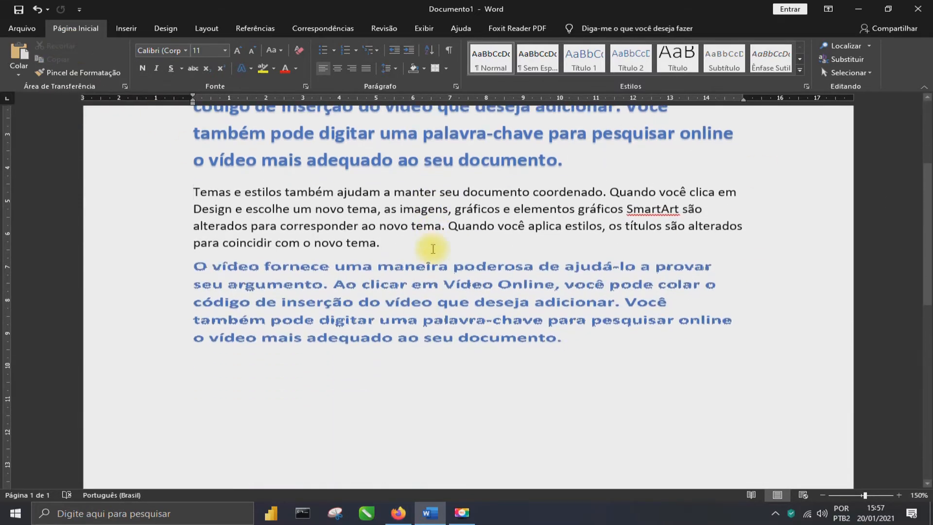
{"action": "left_click", "coordinate": [287, 346]}
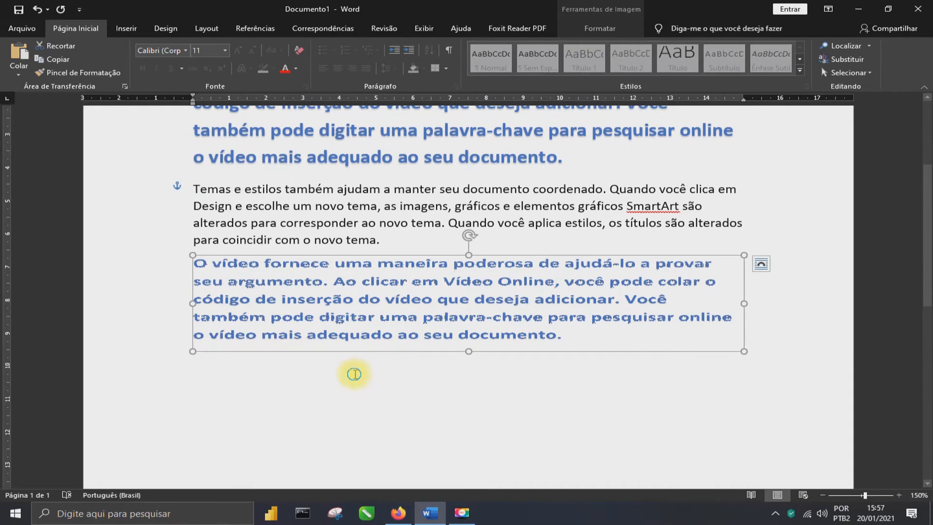
{"action": "left_click", "coordinate": [306, 365]}
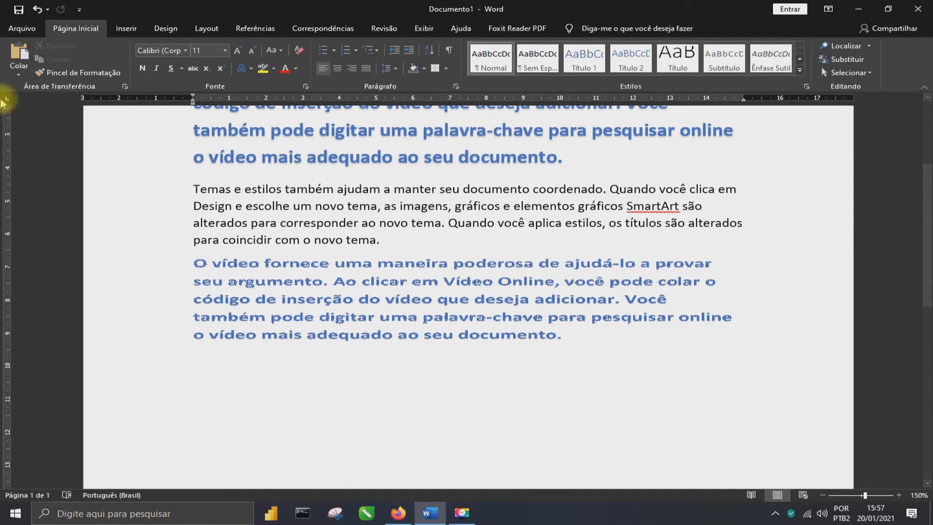
{"action": "left_click", "coordinate": [9, 75]}
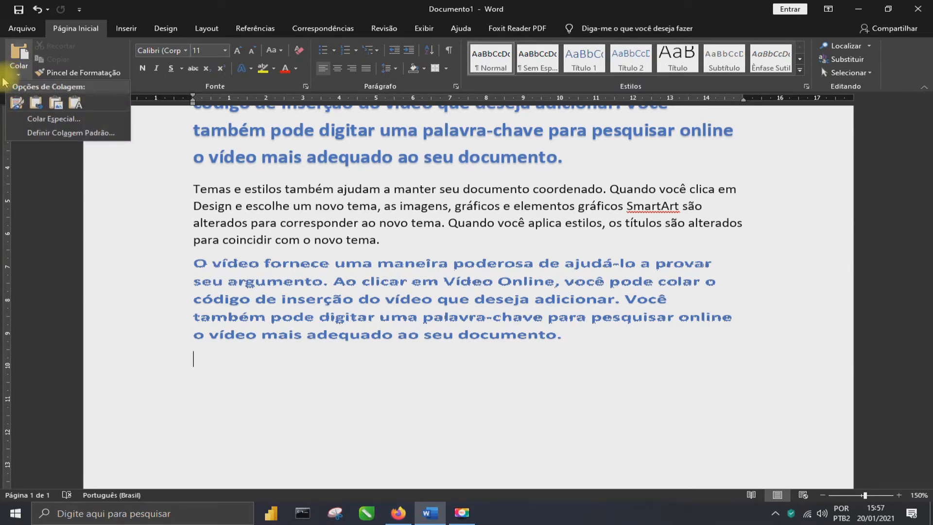
{"action": "left_click", "coordinate": [16, 103]}
{"action": "scroll", "coordinate": [199, 282], "scroll_direction": "up", "scroll_amount": 3}
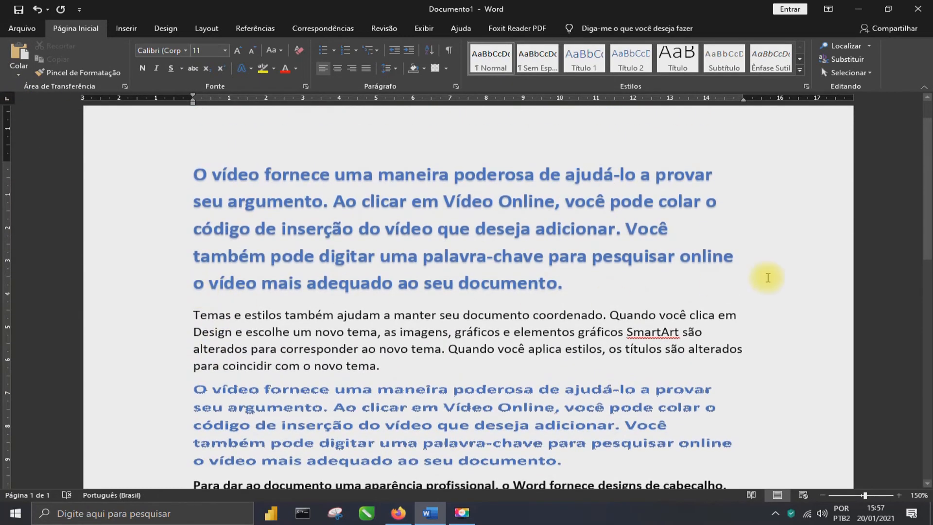
{"action": "scroll", "coordinate": [715, 285], "scroll_direction": "down", "scroll_amount": 3}
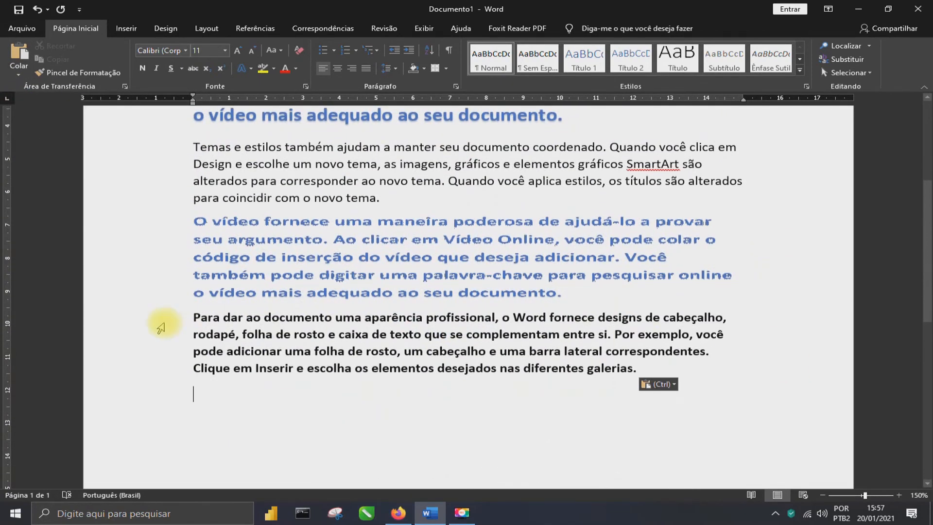
{"action": "scroll", "coordinate": [160, 328], "scroll_direction": "up", "scroll_amount": 1}
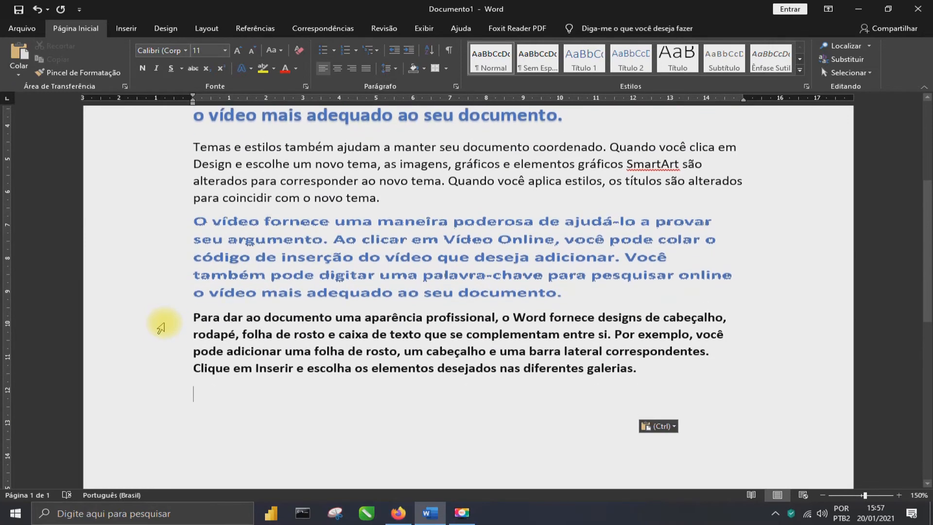
- Delete the pasted image and the bold paragraph starting "Para dar ao documento" below the article text
{"action": "left_click_drag", "start_coordinate": [642, 411], "coordinate": [235, 349]}
{"action": "left_click", "coordinate": [235, 362]}
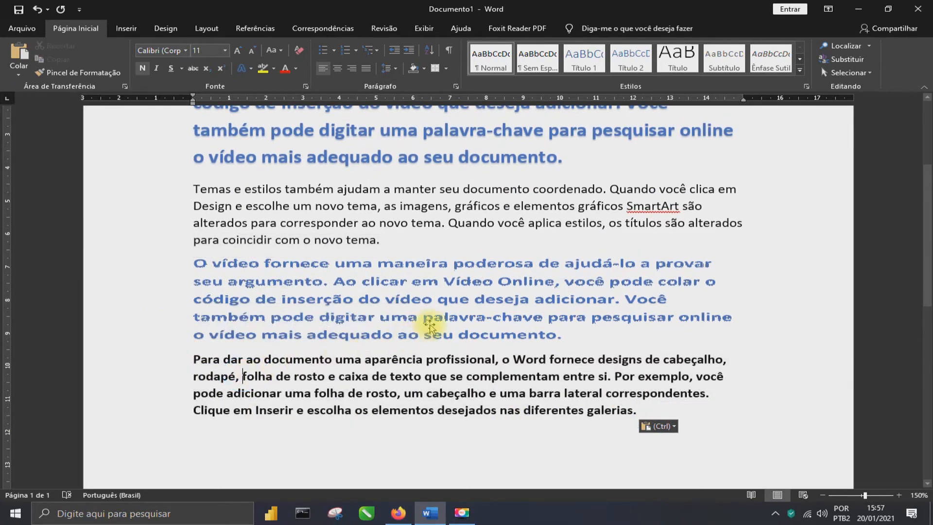
{"action": "left_click", "coordinate": [432, 318]}
{"action": "key", "text": "Delete"}
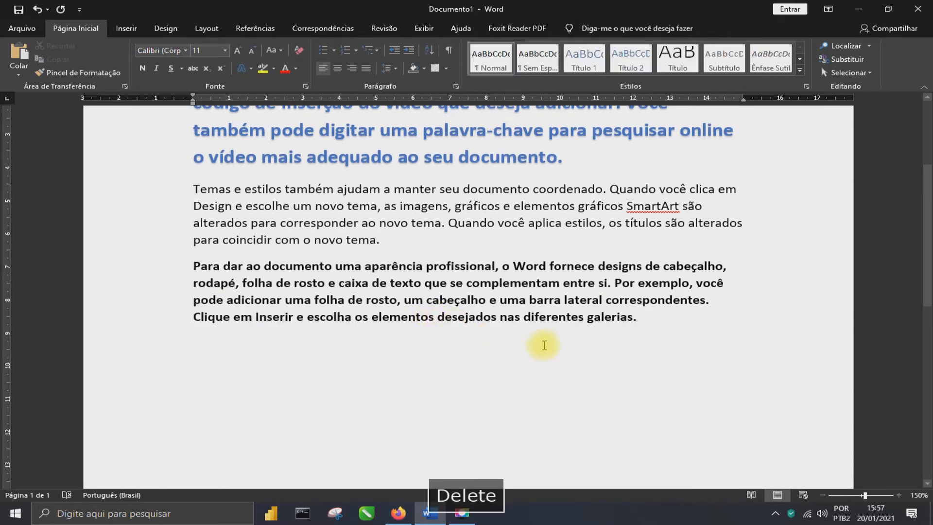
{"action": "left_click_drag", "start_coordinate": [647, 320], "coordinate": [10, 281]}
{"action": "key", "text": "Delete"}
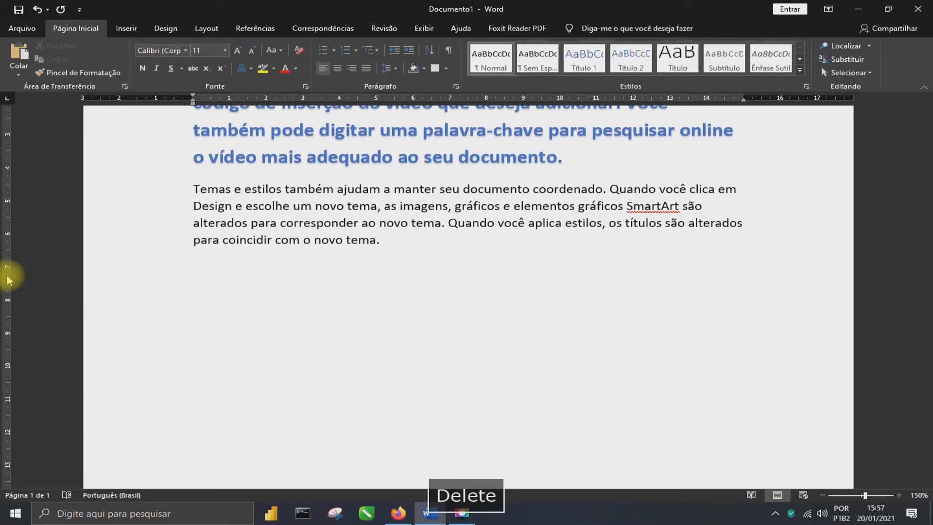
- Copy the first paragraph's formatting with the Format Painter onto the closing line "para coincidir com o novo tema."
{"action": "scroll", "coordinate": [129, 333], "scroll_direction": "up", "scroll_amount": 3}
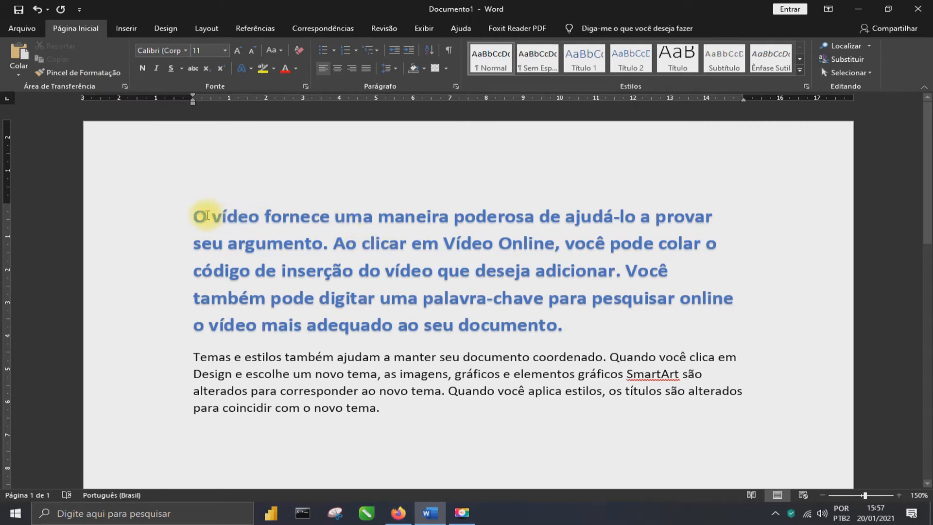
{"action": "left_click_drag", "start_coordinate": [196, 215], "coordinate": [597, 329]}
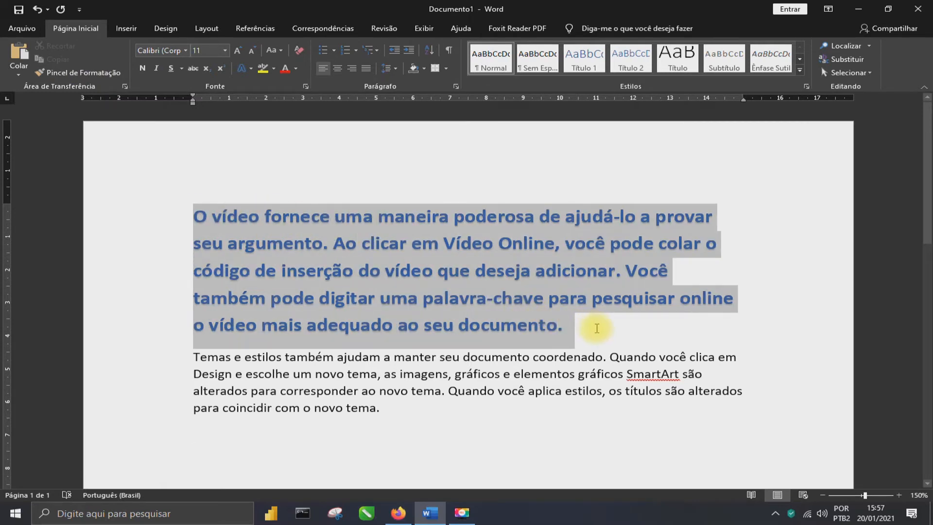
{"action": "scroll", "coordinate": [154, 295], "scroll_direction": "down", "scroll_amount": 3}
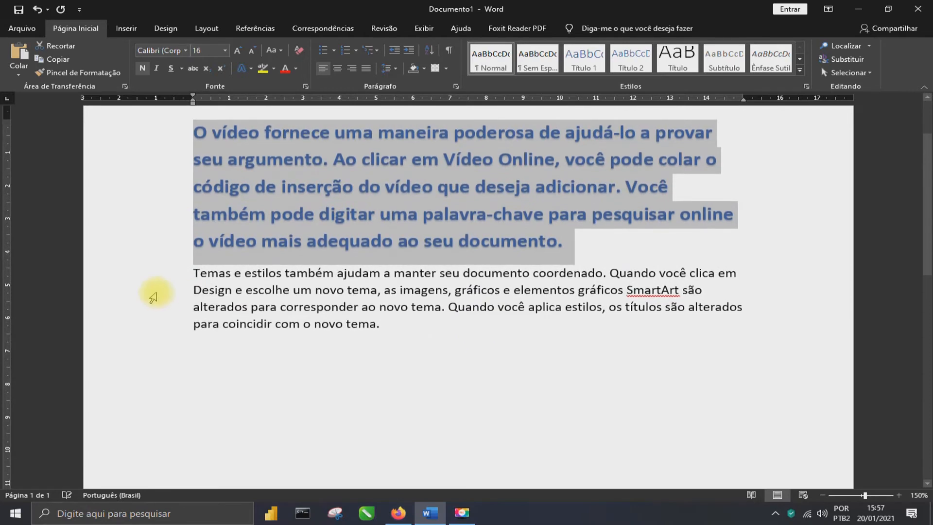
{"action": "left_click_drag", "start_coordinate": [194, 273], "coordinate": [423, 329]}
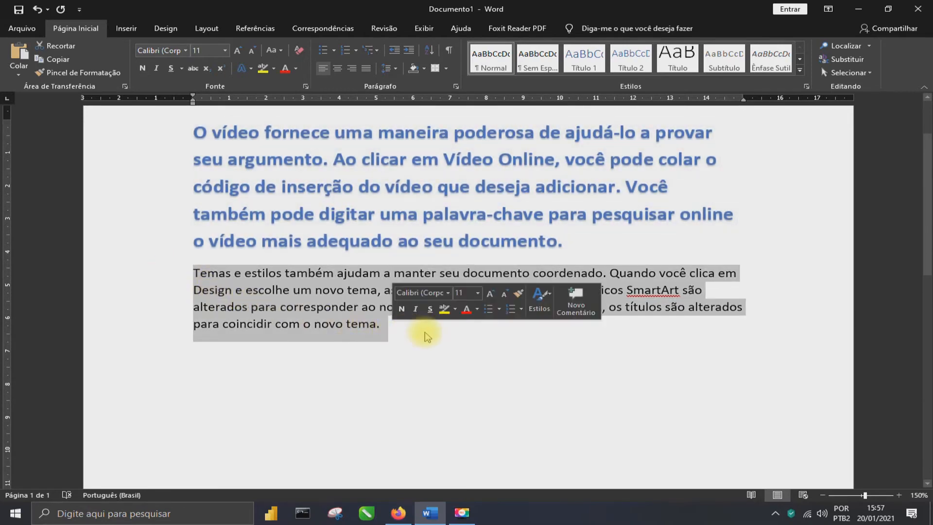
{"action": "left_click", "coordinate": [464, 358]}
{"action": "scroll", "coordinate": [459, 360], "scroll_direction": "up", "scroll_amount": 3}
{"action": "left_click_drag", "start_coordinate": [166, 220], "coordinate": [557, 330]}
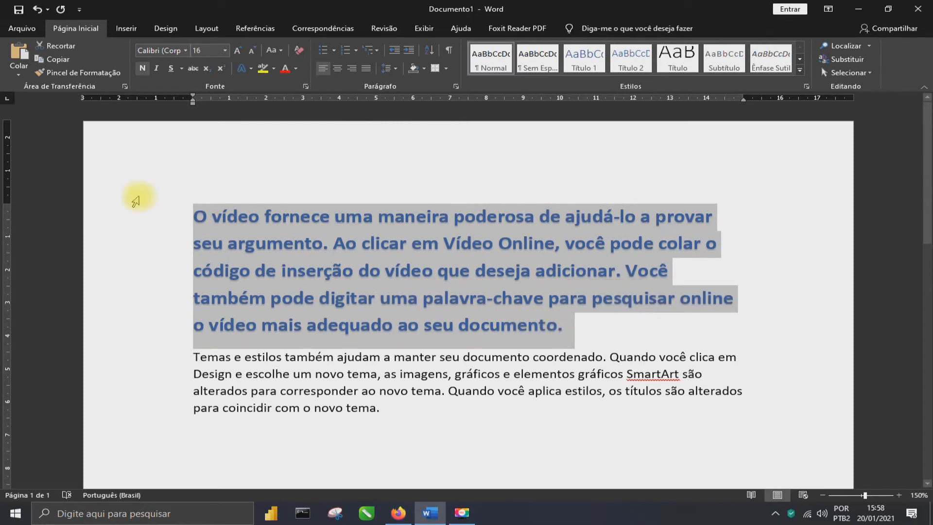
{"action": "left_click", "coordinate": [59, 77]}
{"action": "scroll", "coordinate": [68, 183], "scroll_direction": "down", "scroll_amount": 3}
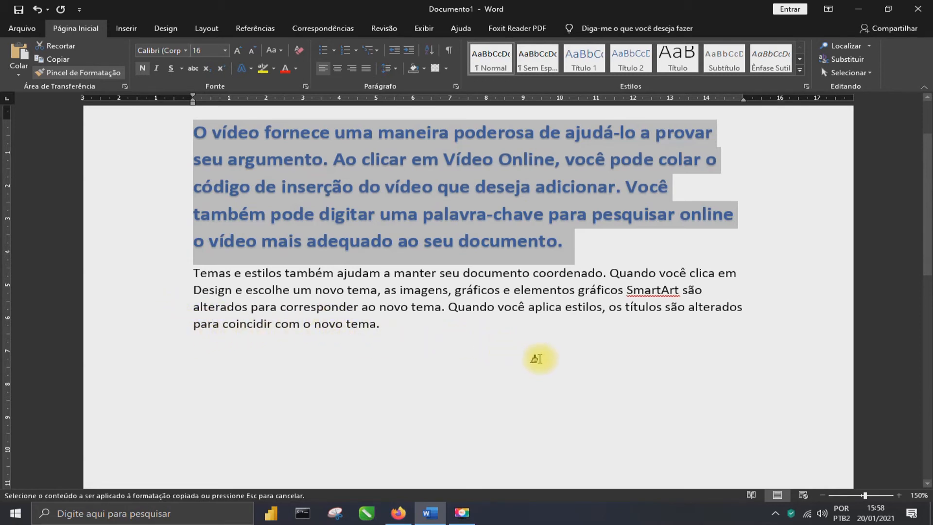
{"action": "left_click_drag", "start_coordinate": [192, 323], "coordinate": [358, 326]}
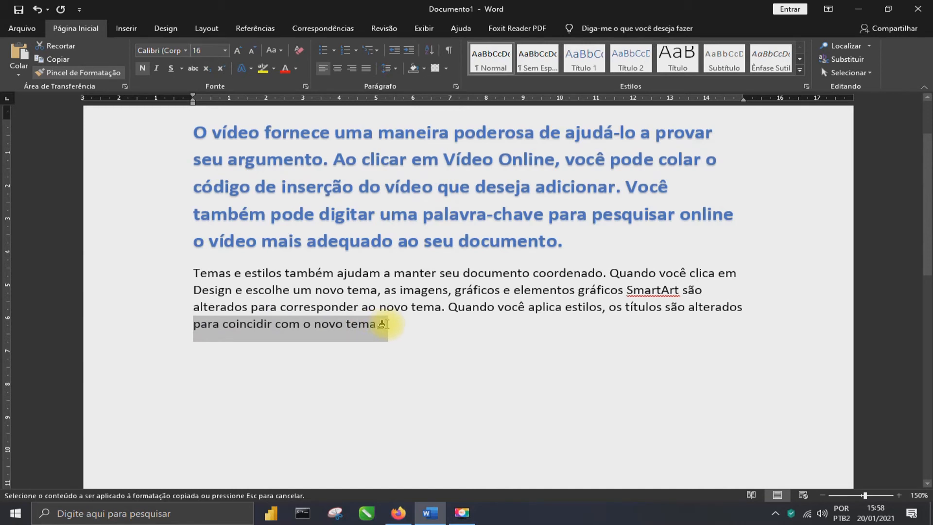
{"action": "left_click_drag", "start_coordinate": [398, 322], "coordinate": [399, 323]}
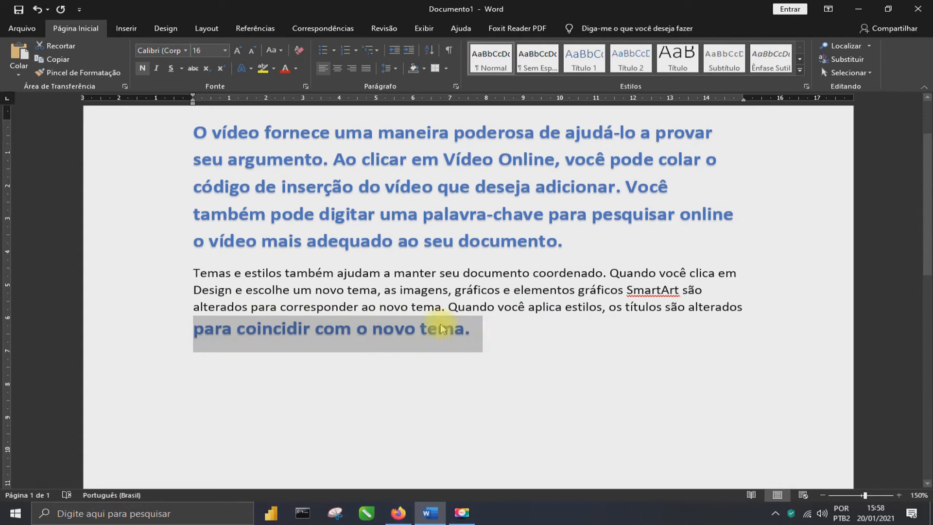
- Compare the formatting of the first paragraph with that of the closing line "para coincidir com o novo tema."
{"action": "left_click_drag", "start_coordinate": [167, 136], "coordinate": [158, 240]}
{"action": "left_click", "coordinate": [181, 330]}
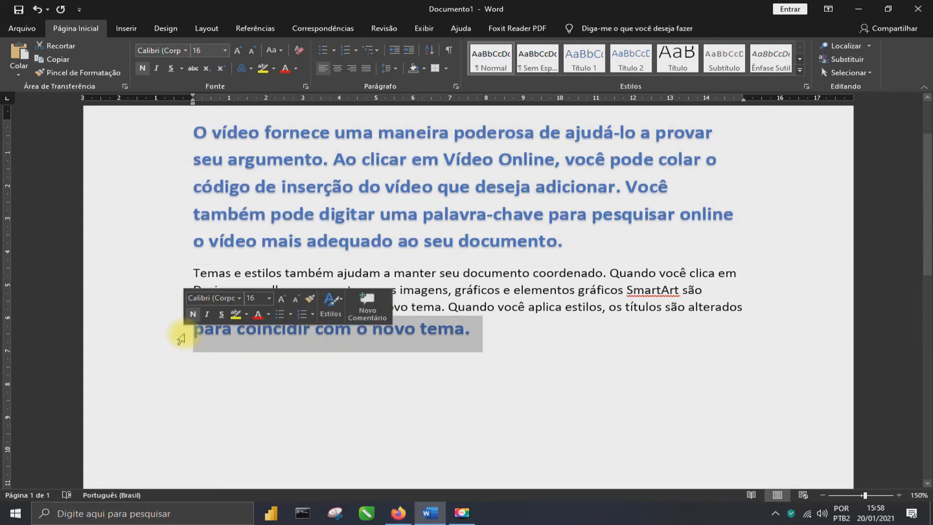
{"action": "left_click", "coordinate": [334, 377]}
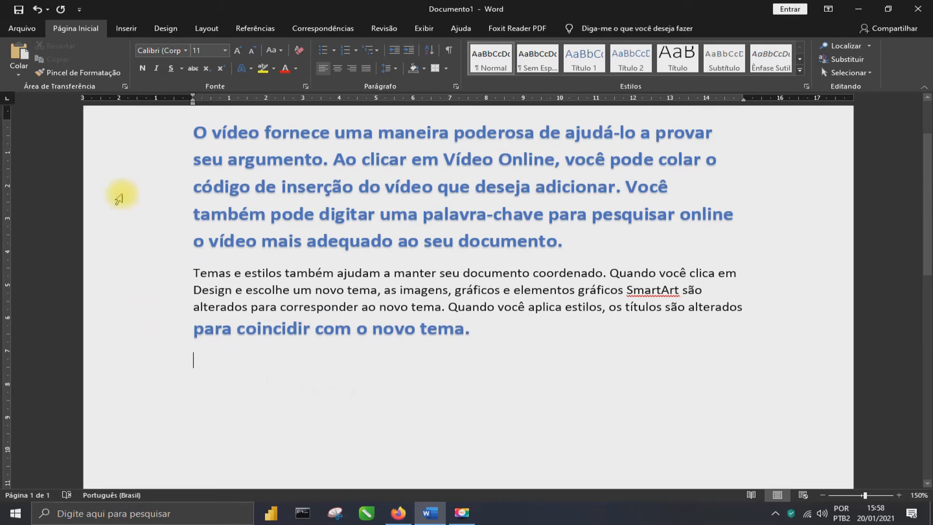
{"action": "left_click", "coordinate": [174, 334]}
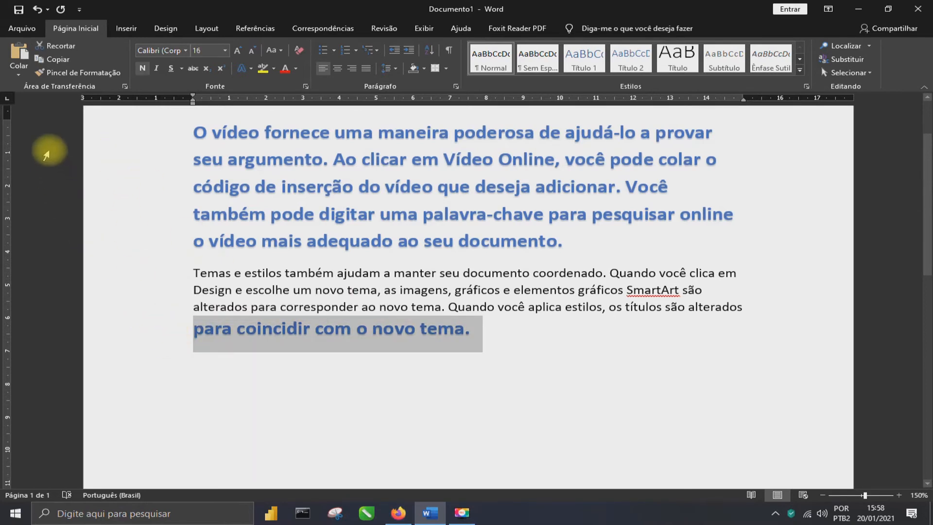
{"action": "left_click", "coordinate": [167, 165]}
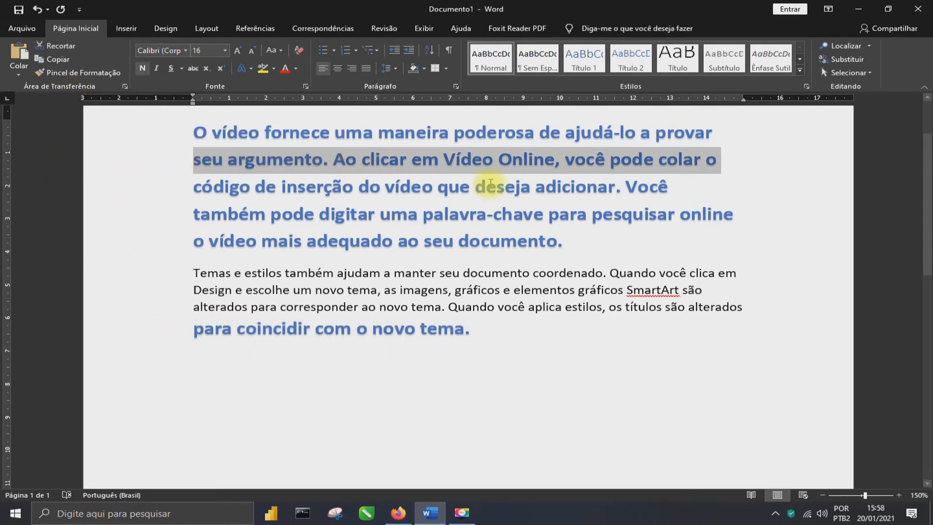
{"action": "left_click", "coordinate": [490, 183]}
{"action": "left_click_drag", "start_coordinate": [181, 131], "coordinate": [177, 246]}
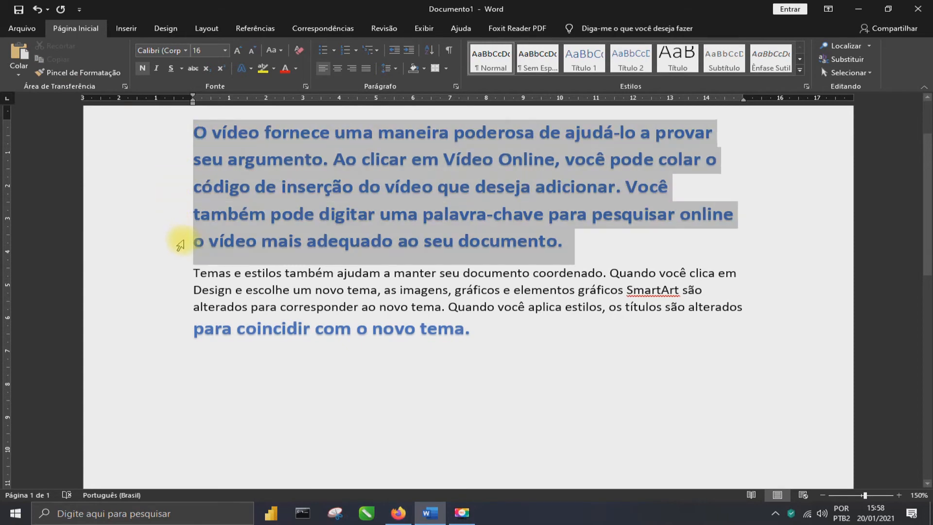
{"action": "left_click", "coordinate": [471, 159]}
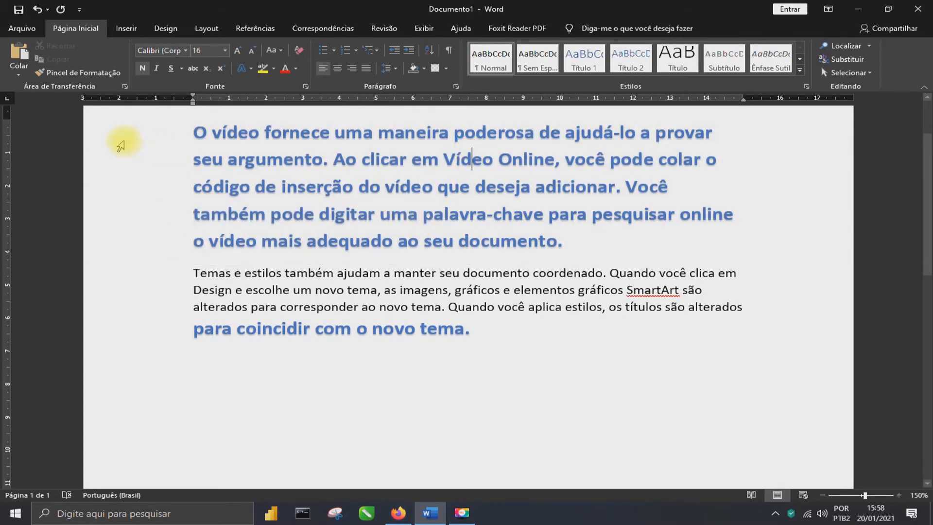
{"action": "left_click_drag", "start_coordinate": [205, 138], "coordinate": [334, 161]}
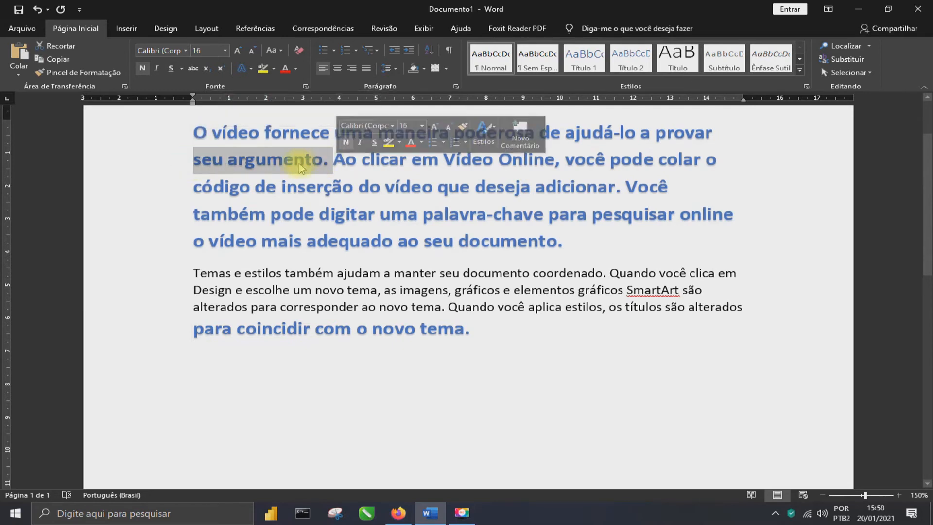
{"action": "left_click", "coordinate": [267, 187]}
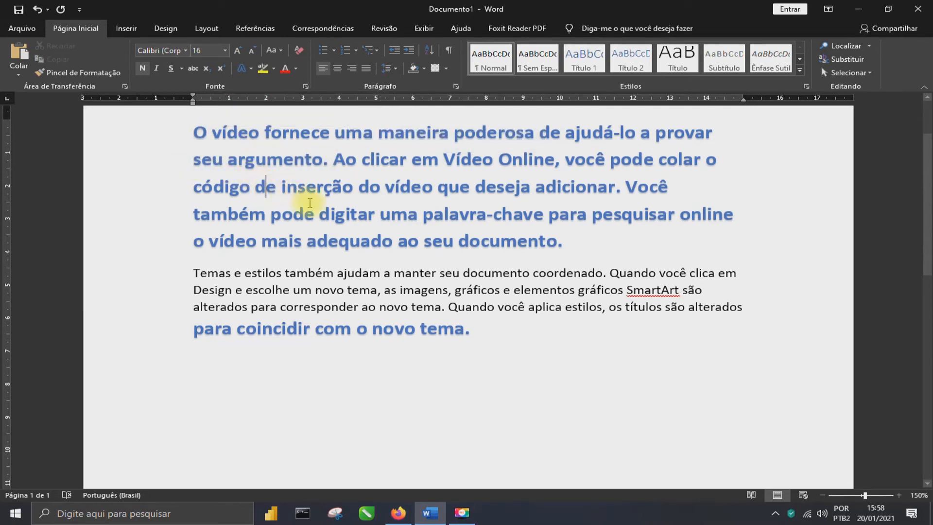
- Format the word "maneira" in the first paragraph as red italic text in the Monotype Corsiva font
{"action": "left_click_drag", "start_coordinate": [378, 133], "coordinate": [449, 132]}
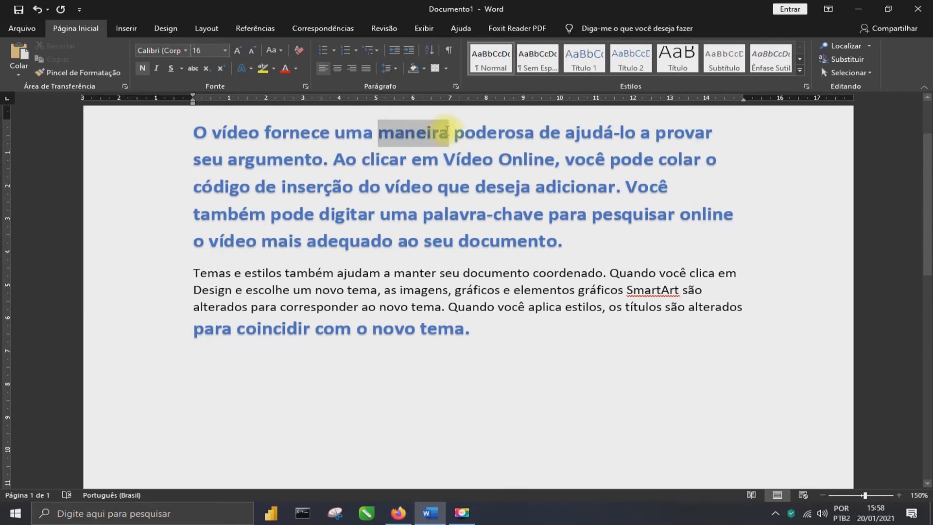
{"action": "left_click", "coordinate": [285, 68]}
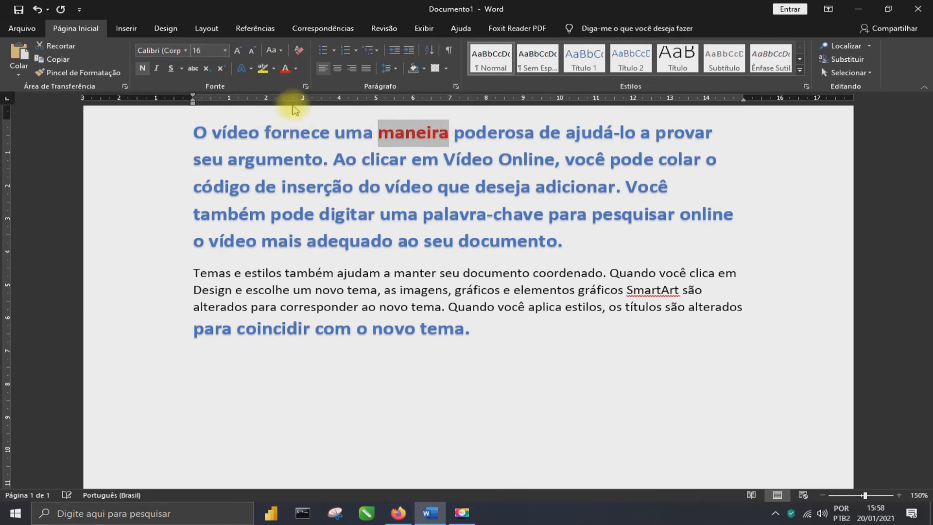
{"action": "left_click", "coordinate": [408, 214]}
{"action": "left_click_drag", "start_coordinate": [378, 133], "coordinate": [449, 132]}
{"action": "left_click", "coordinate": [158, 69]}
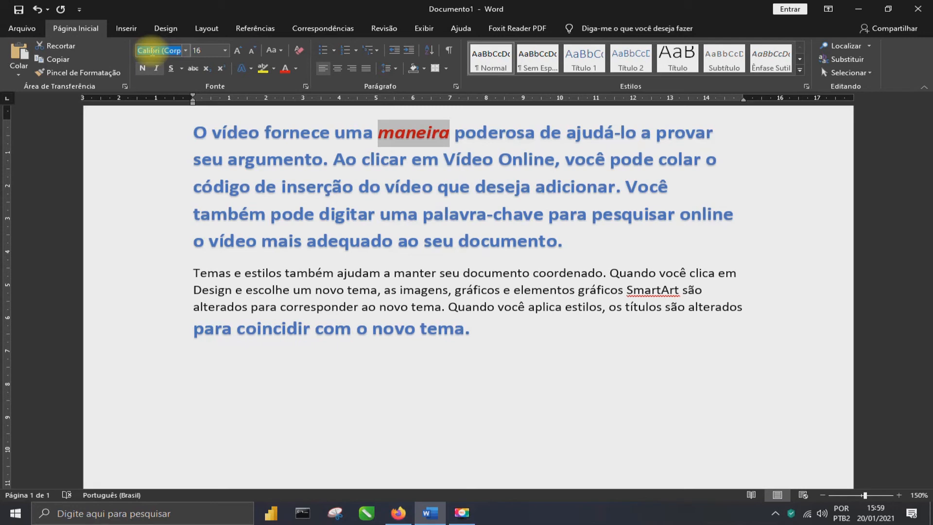
{"action": "type", "text": "Monotype C"}
{"action": "key", "text": "Return"}
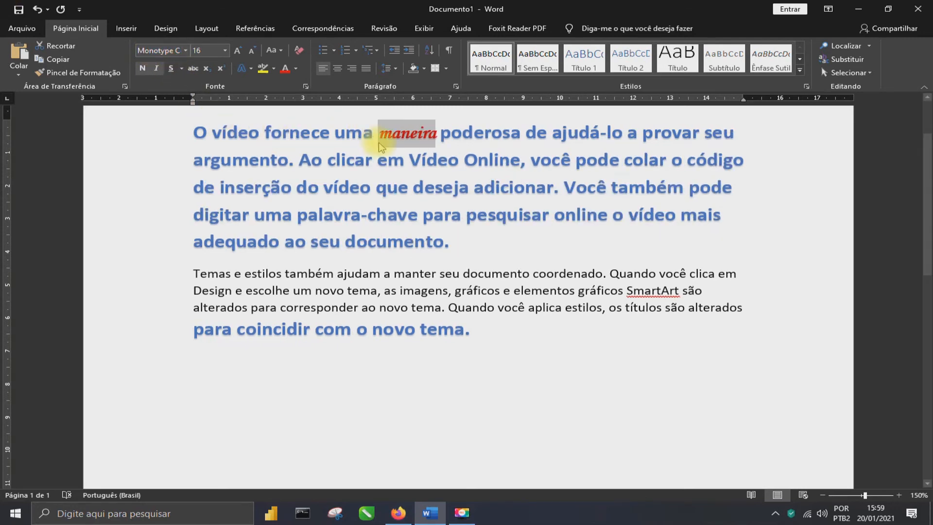
{"action": "left_click", "coordinate": [399, 133]}
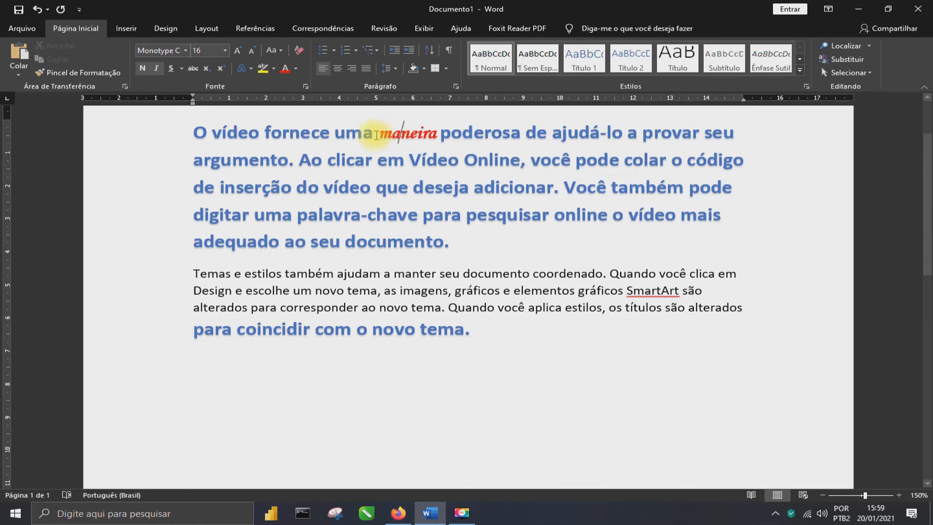
- Copy the formatting of "maneira" with the Format Painter onto the second paragraph from "Temas e estilos" through "alterados"
{"action": "left_click_drag", "start_coordinate": [392, 130], "coordinate": [440, 133]}
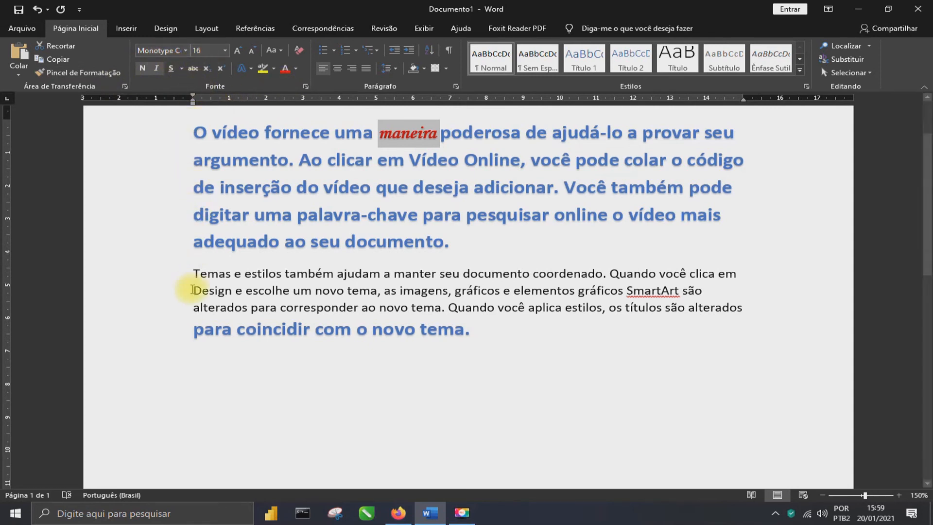
{"action": "left_click_drag", "start_coordinate": [181, 276], "coordinate": [184, 304]}
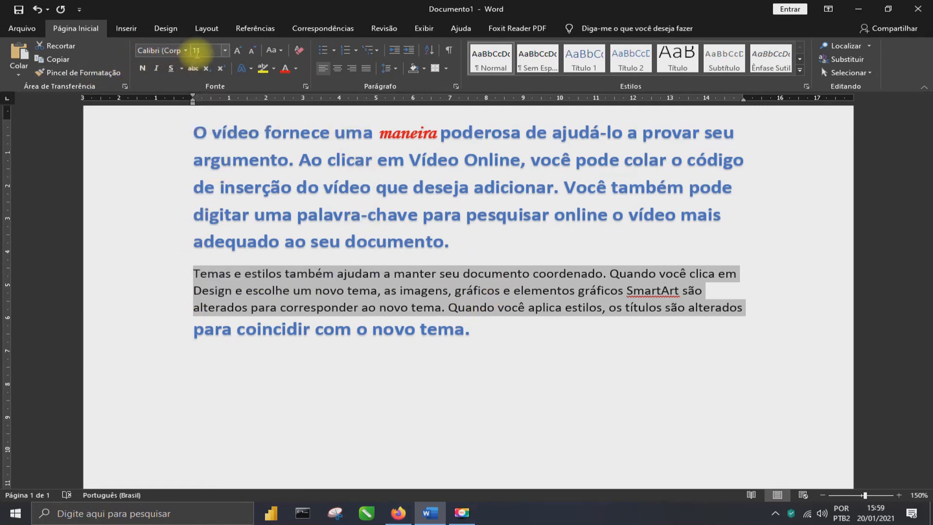
{"action": "left_click_drag", "start_coordinate": [388, 137], "coordinate": [440, 141]}
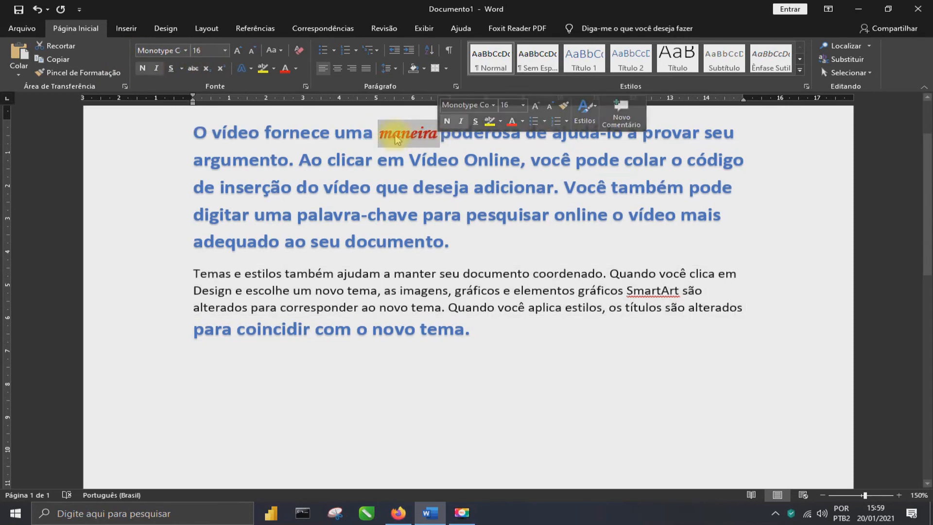
{"action": "left_click", "coordinate": [91, 74]}
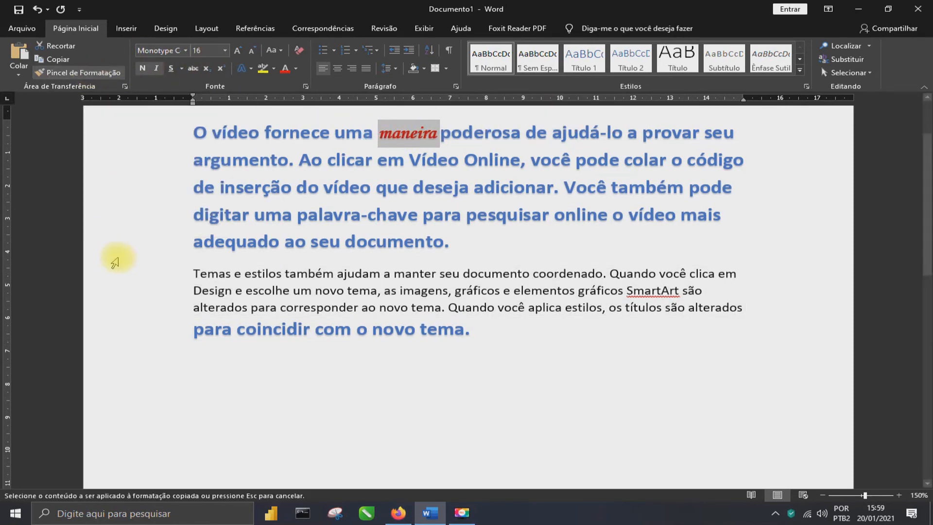
{"action": "mouse_move", "coordinate": [173, 278]}
{"action": "left_mouse_down"}
{"action": "mouse_move", "coordinate": [168, 272]}
{"action": "mouse_move", "coordinate": [389, 311]}
{"action": "left_mouse_up"}
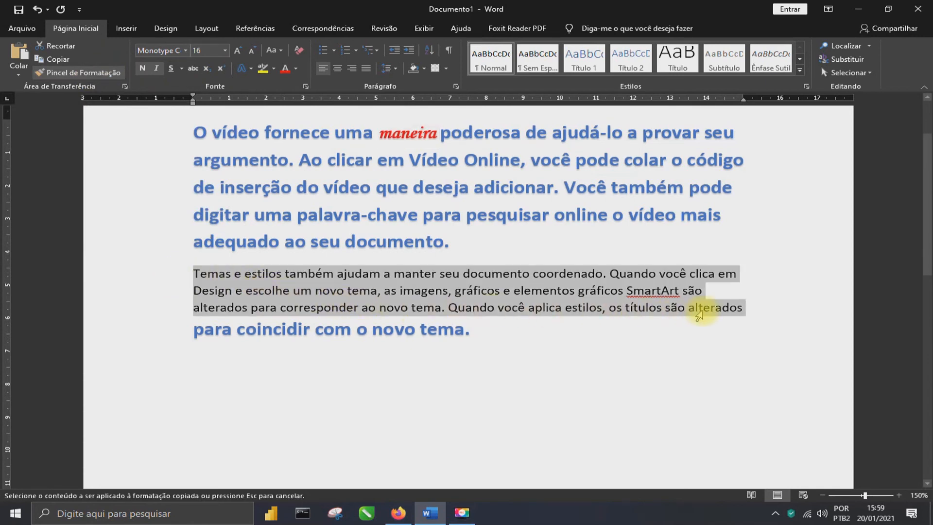
{"action": "left_click_drag", "start_coordinate": [715, 311], "coordinate": [719, 310]}
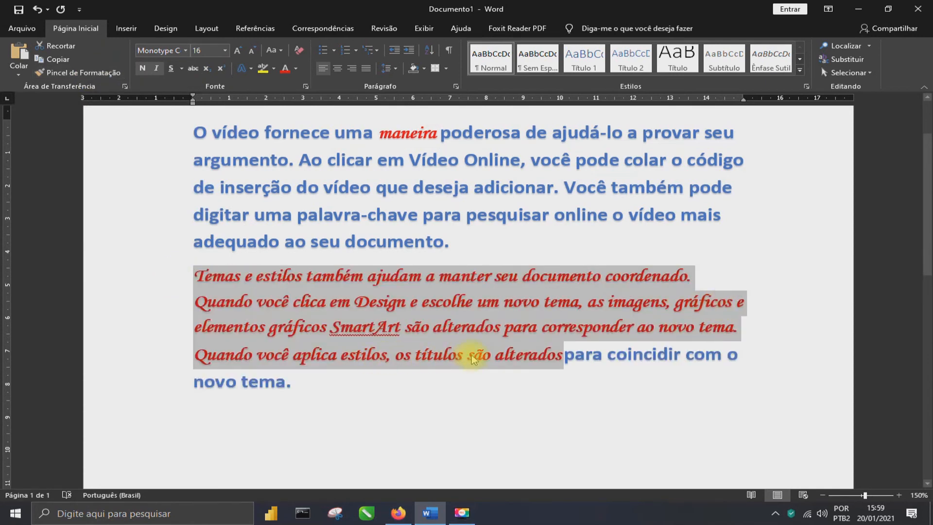
{"action": "scroll", "coordinate": [471, 355], "scroll_direction": "down", "scroll_amount": 1}
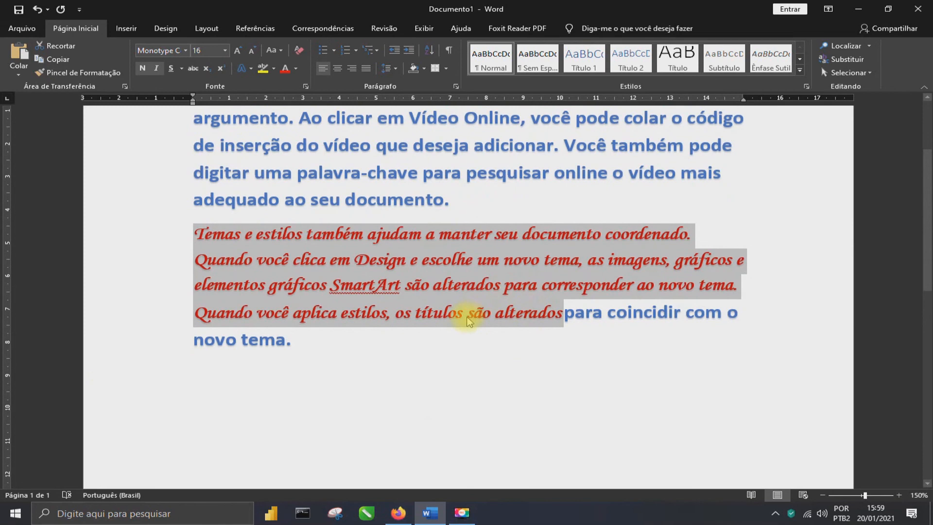
{"action": "left_click", "coordinate": [422, 319]}
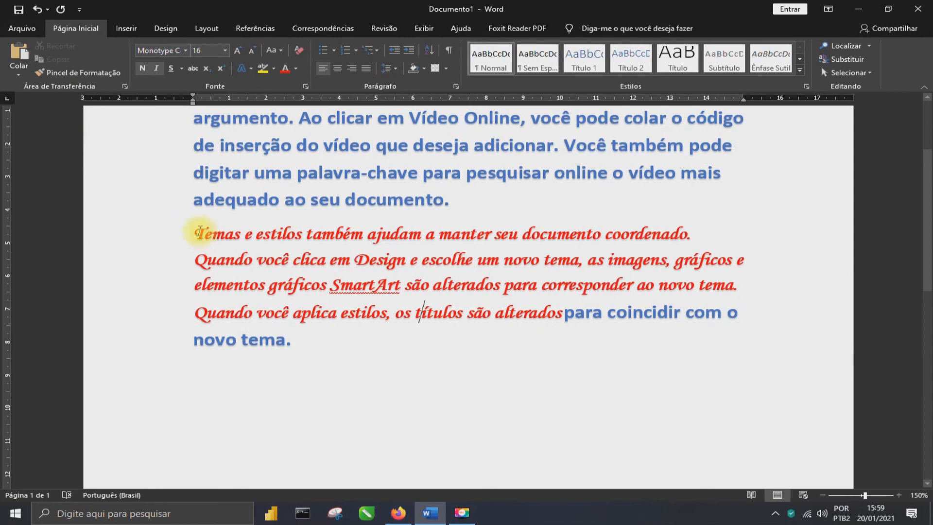
- Copy the formatting of "Temas" onto "para coincidir com o novo tema." and insert a space after "alterados"
{"action": "left_click_drag", "start_coordinate": [195, 232], "coordinate": [255, 233]}
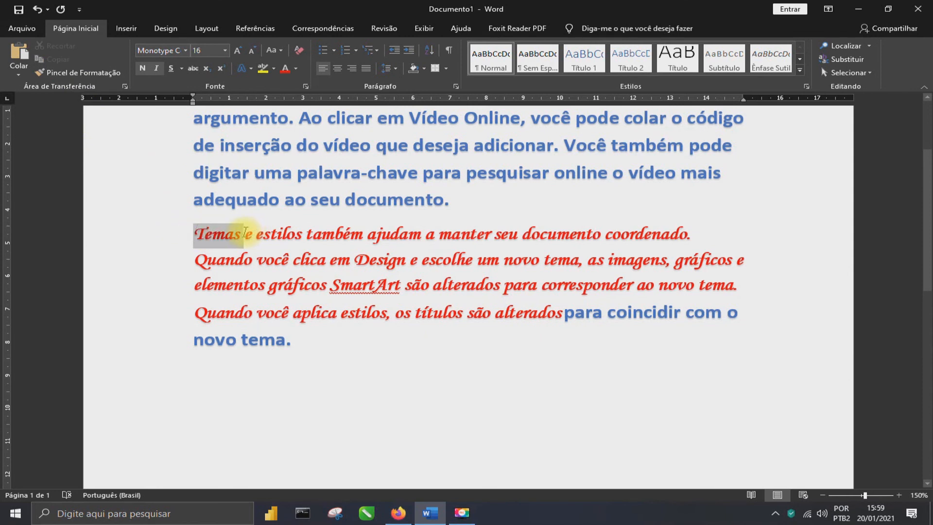
{"action": "left_click_drag", "start_coordinate": [245, 232], "coordinate": [244, 233]}
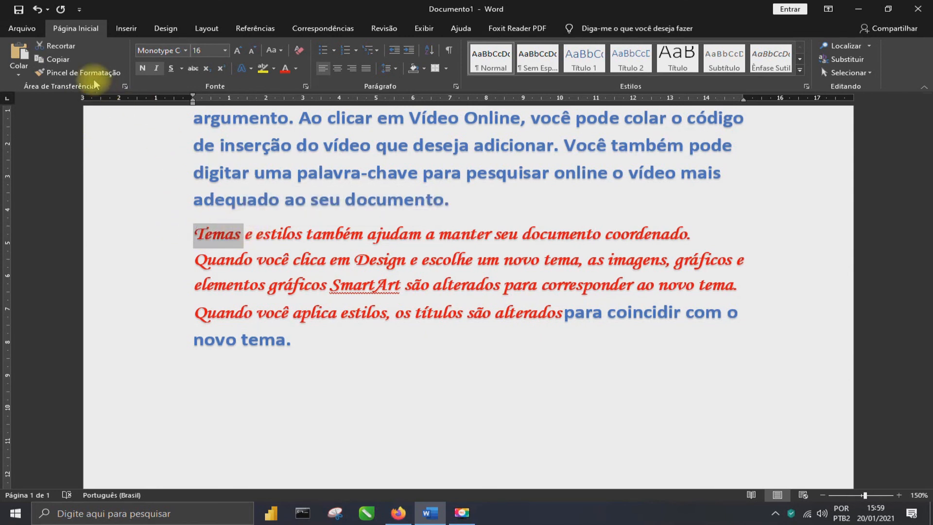
{"action": "left_click", "coordinate": [81, 72]}
{"action": "mouse_move", "coordinate": [565, 314]}
{"action": "left_mouse_down"}
{"action": "mouse_move", "coordinate": [604, 314]}
{"action": "mouse_move", "coordinate": [765, 377]}
{"action": "left_mouse_up"}
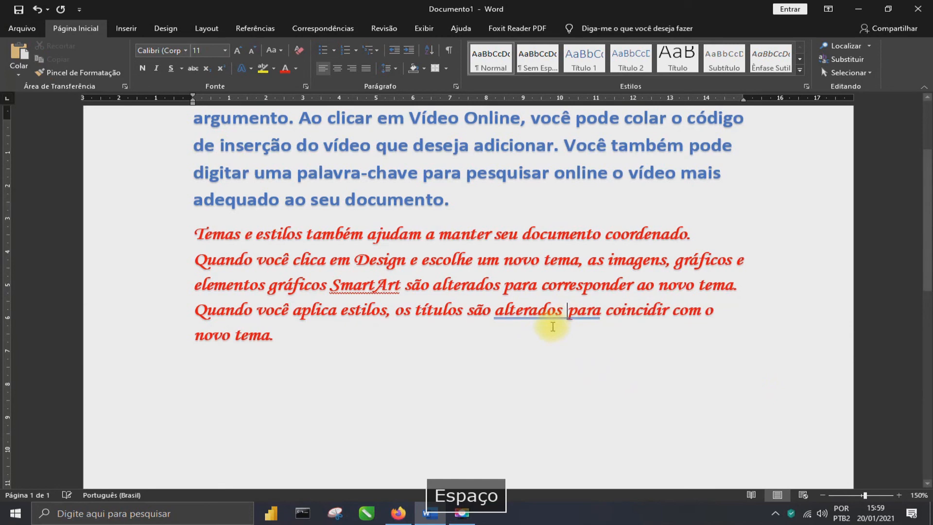
- Copy the formatting of the second paragraph's first line with the Format Painter onto the whole first paragraph
{"action": "scroll", "coordinate": [246, 246], "scroll_direction": "up", "scroll_amount": 3}
{"action": "left_click", "coordinate": [175, 360]}
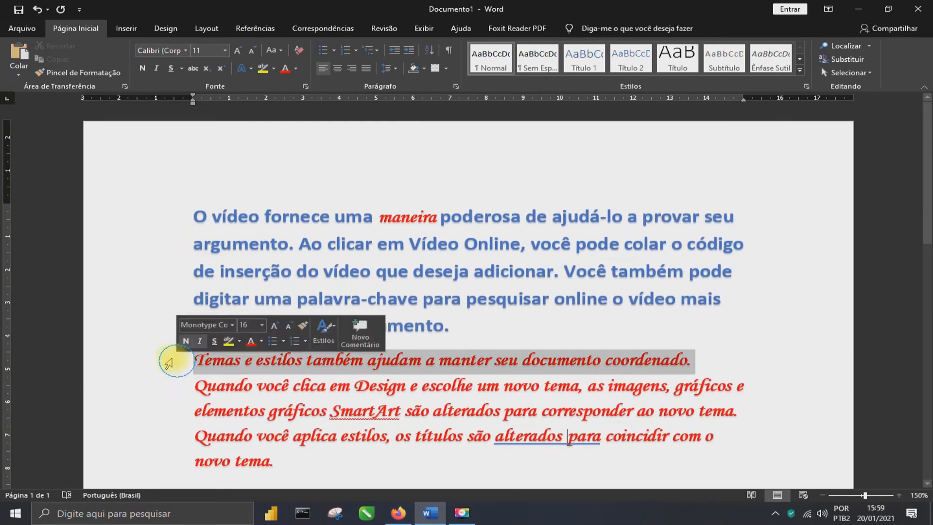
{"action": "left_click", "coordinate": [71, 80]}
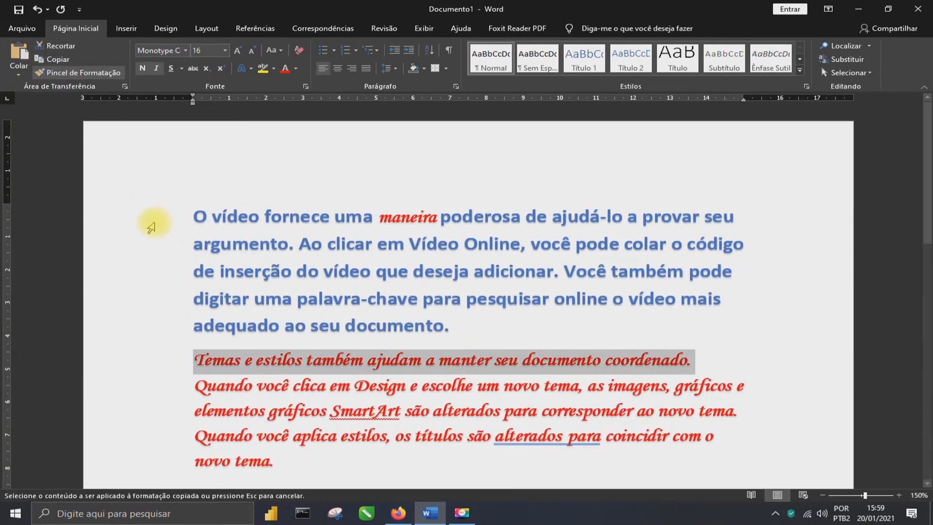
{"action": "left_click_drag", "start_coordinate": [167, 217], "coordinate": [197, 324]}
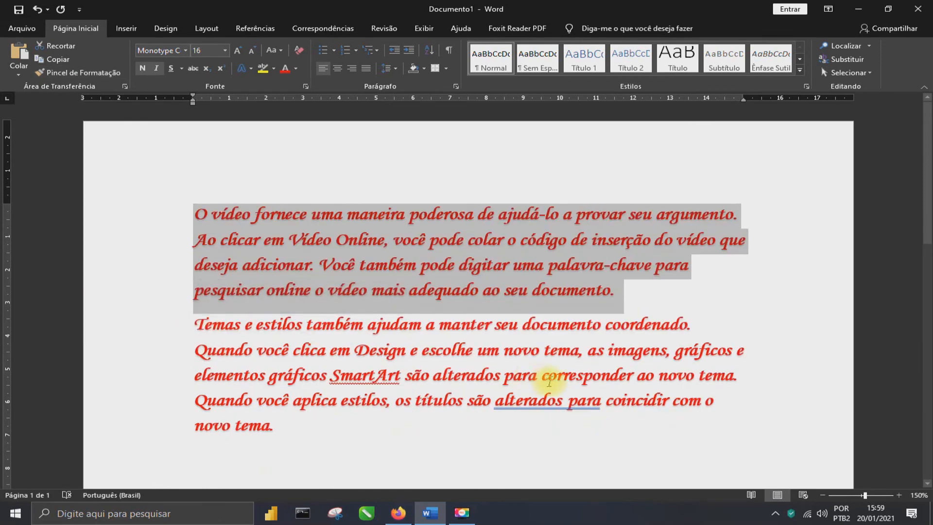
{"action": "left_click", "coordinate": [570, 377]}
{"action": "scroll", "coordinate": [570, 377], "scroll_direction": "down", "scroll_amount": 3}
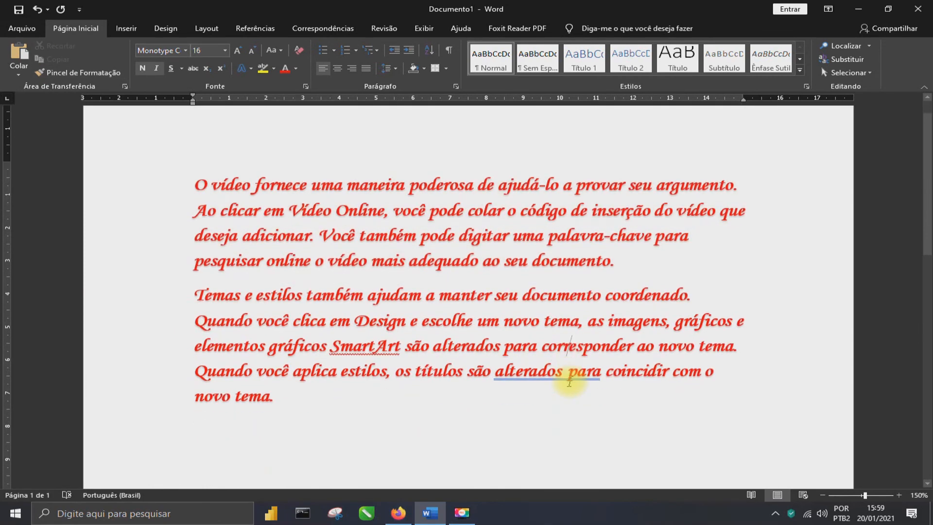